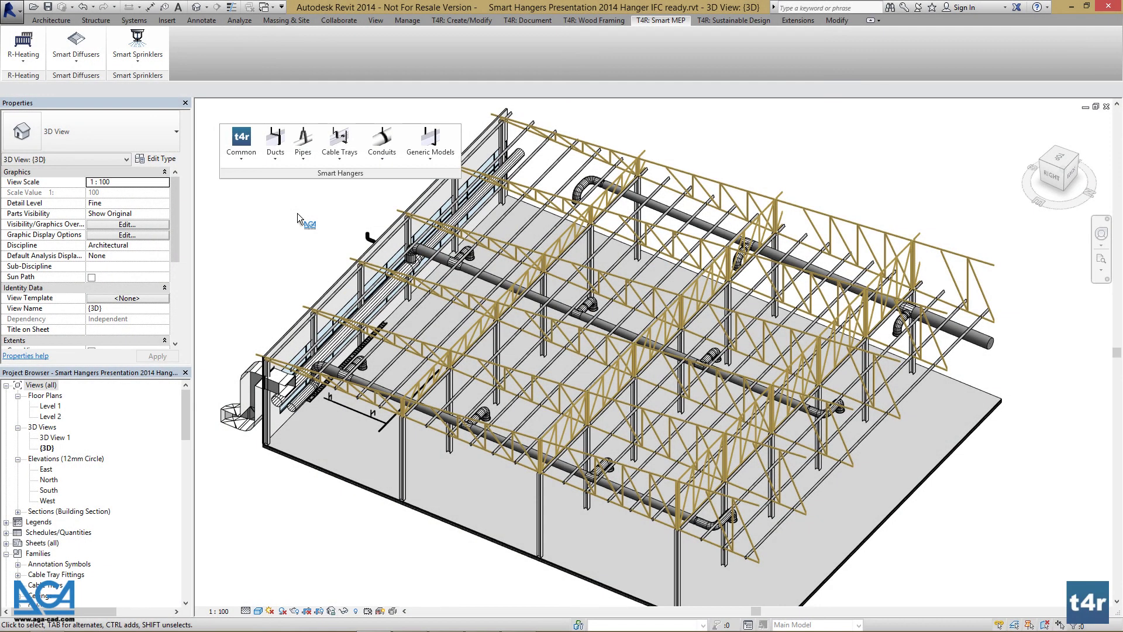
# Launch Insert Horizontal Duct Hangers from the T4R: Smart MEP Ducts dropdown and move its dialog lower.
pyautogui.click(275, 145)
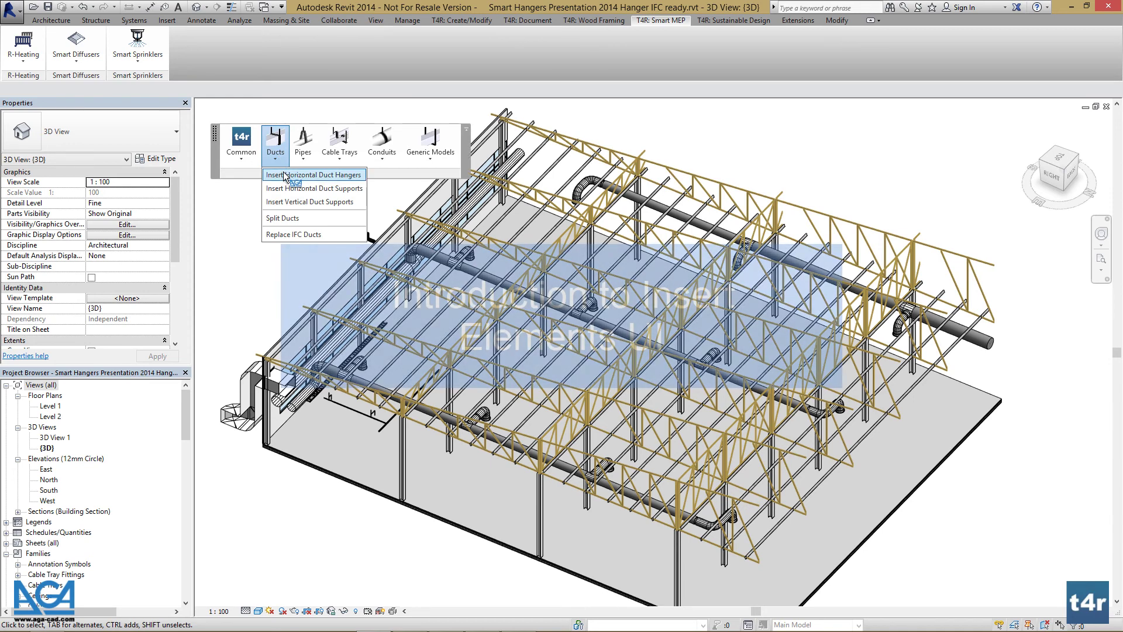
pyautogui.click(285, 175)
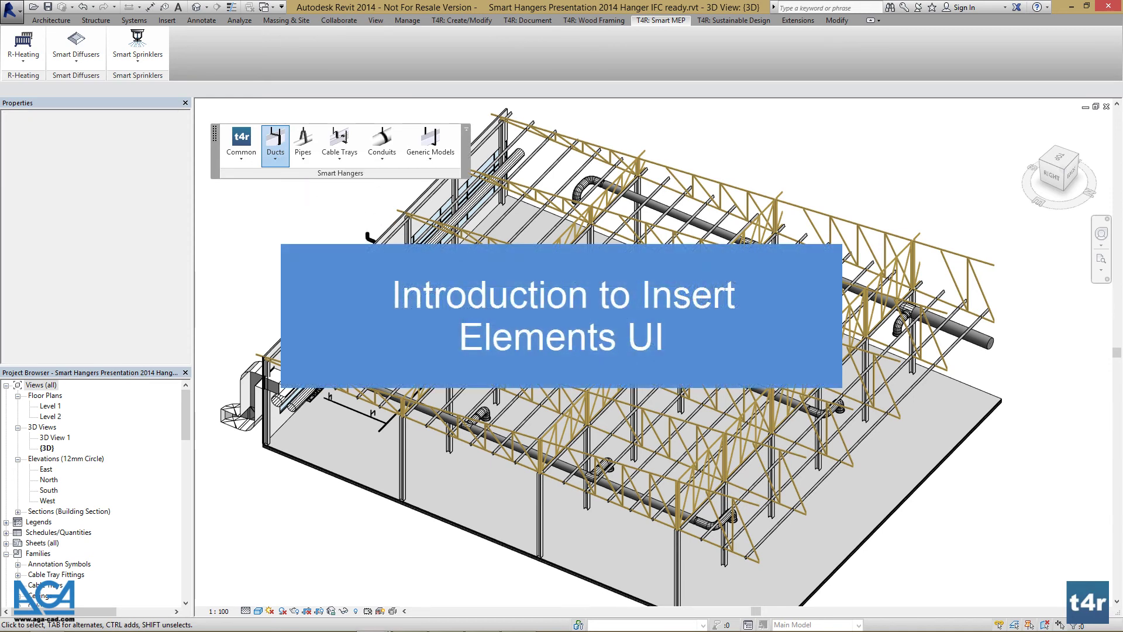
pyautogui.moveTo(547, 177); pyautogui.dragTo(559, 220)
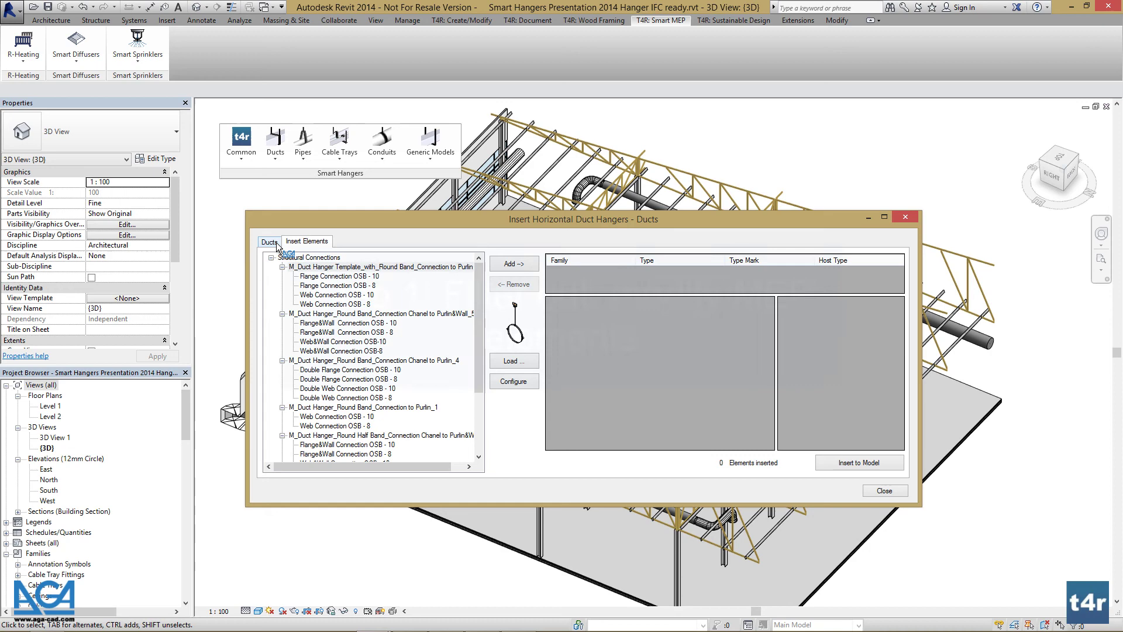
# Glance at the hanger family choices, then return to the Ducts table listing 552 ducts.
pyautogui.click(271, 242)
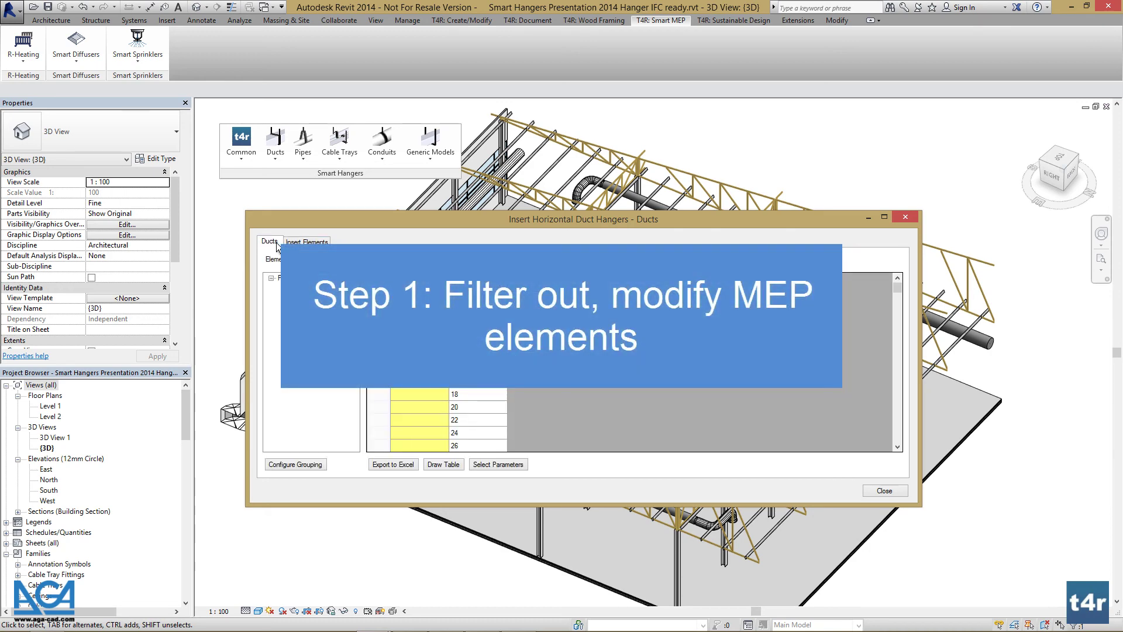
pyautogui.click(306, 241)
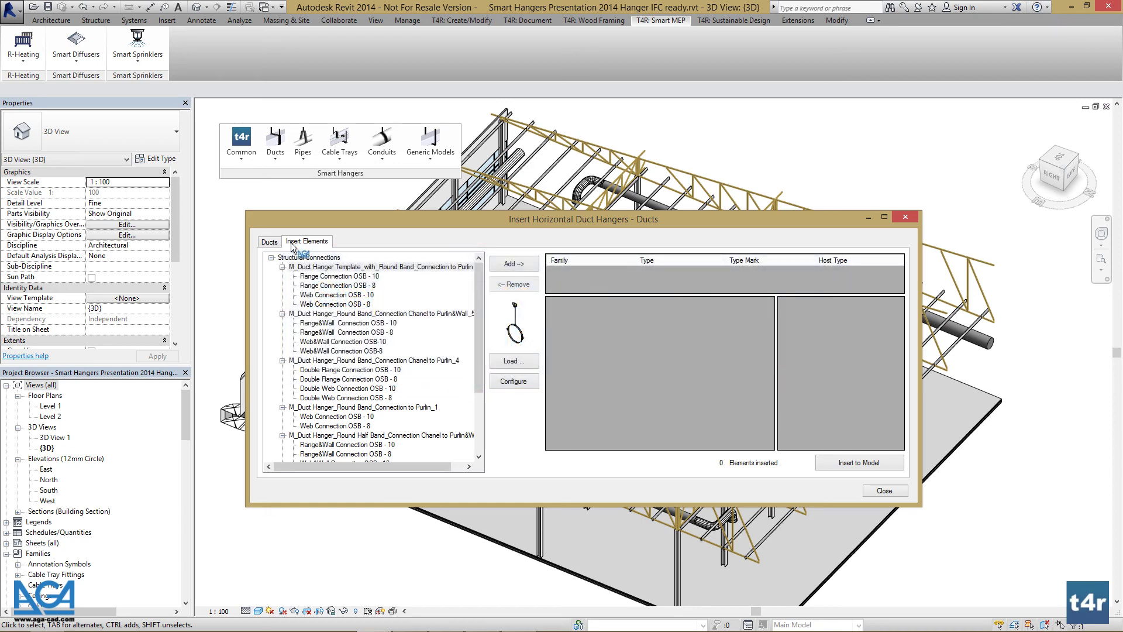
pyautogui.click(271, 243)
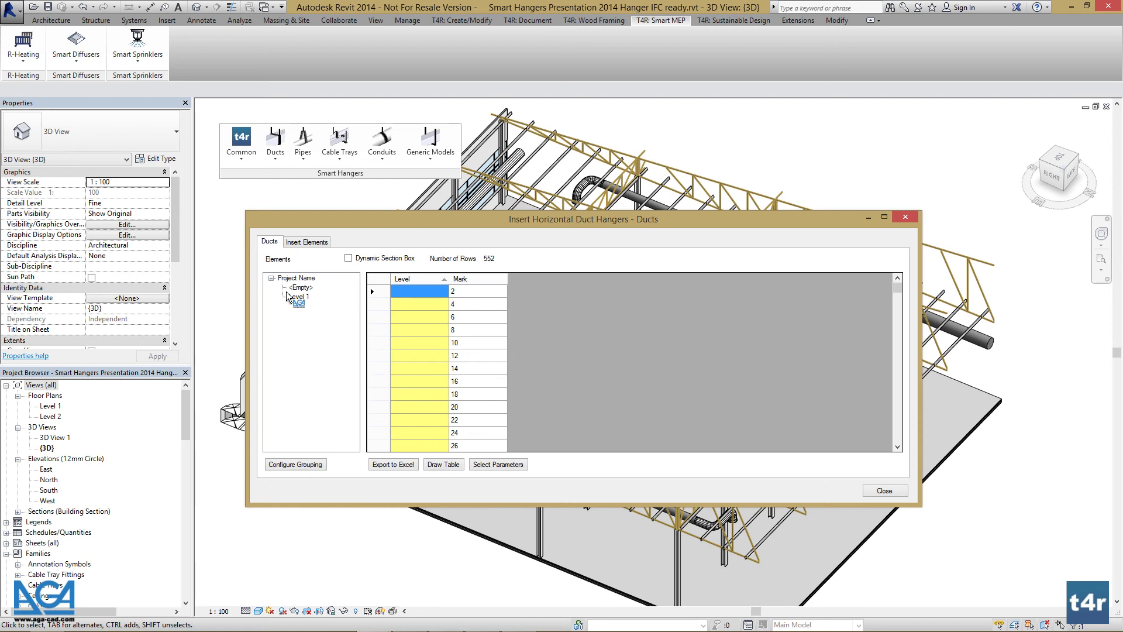
# Highlight ducts marked 2–22, then filter the table to the 12 Level 1 ducts (1659–1670).
pyautogui.moveTo(392, 226); pyautogui.dragTo(414, 297)
pyautogui.moveTo(397, 392); pyautogui.dragTo(409, 492)
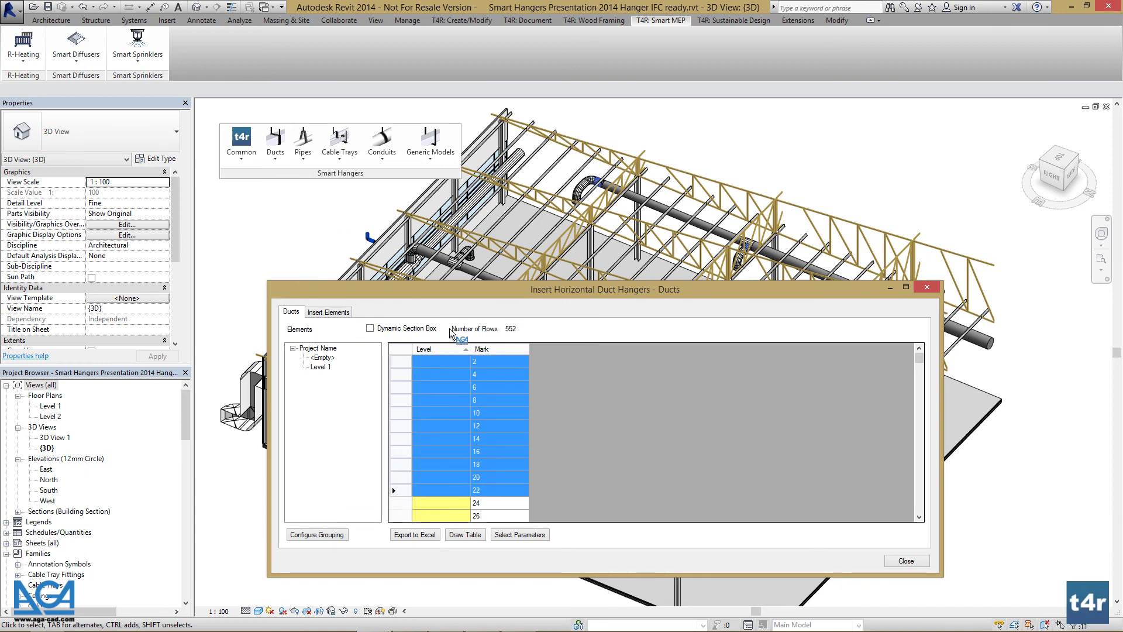
pyautogui.moveTo(448, 292); pyautogui.dragTo(217, 264)
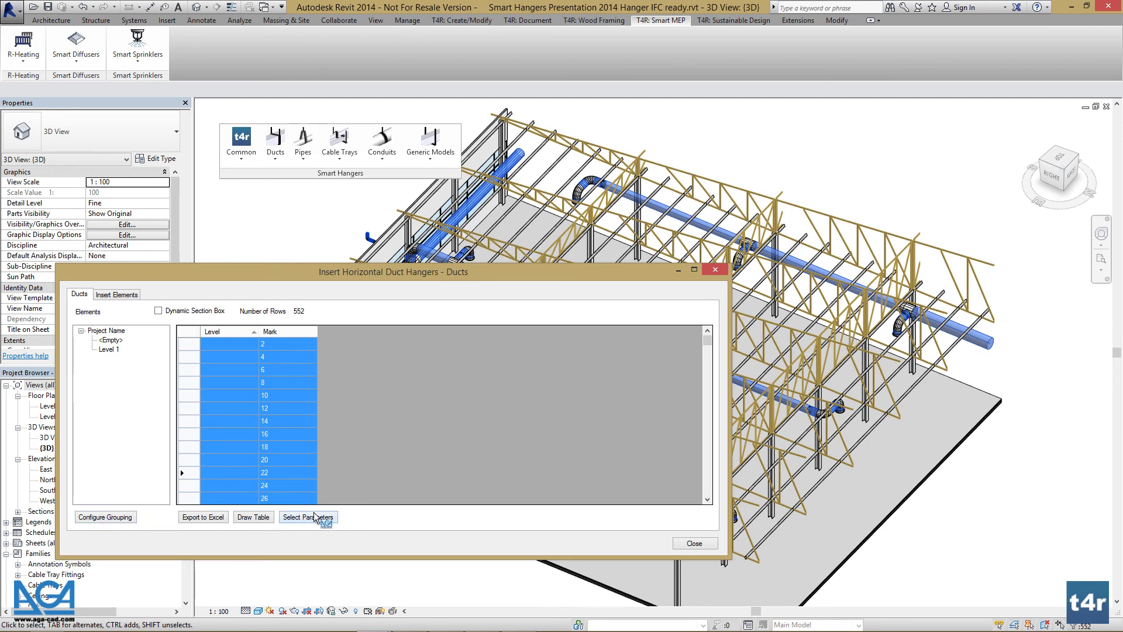
pyautogui.click(109, 351)
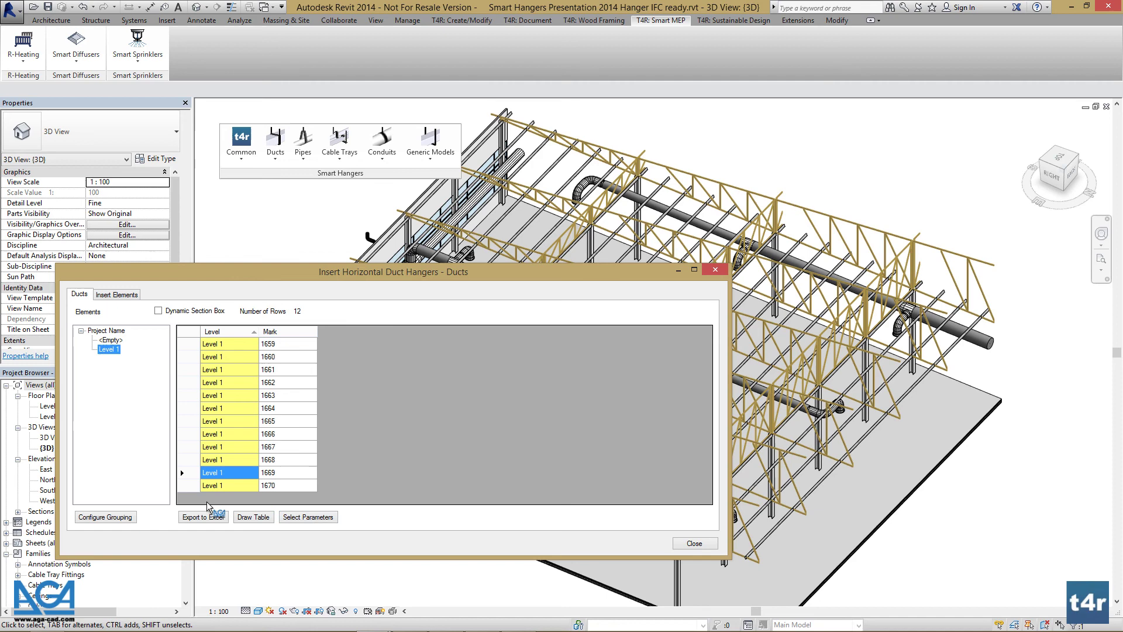
# Add Room Name, Space Name and Type to the duct table grouping.
pyautogui.click(118, 516)
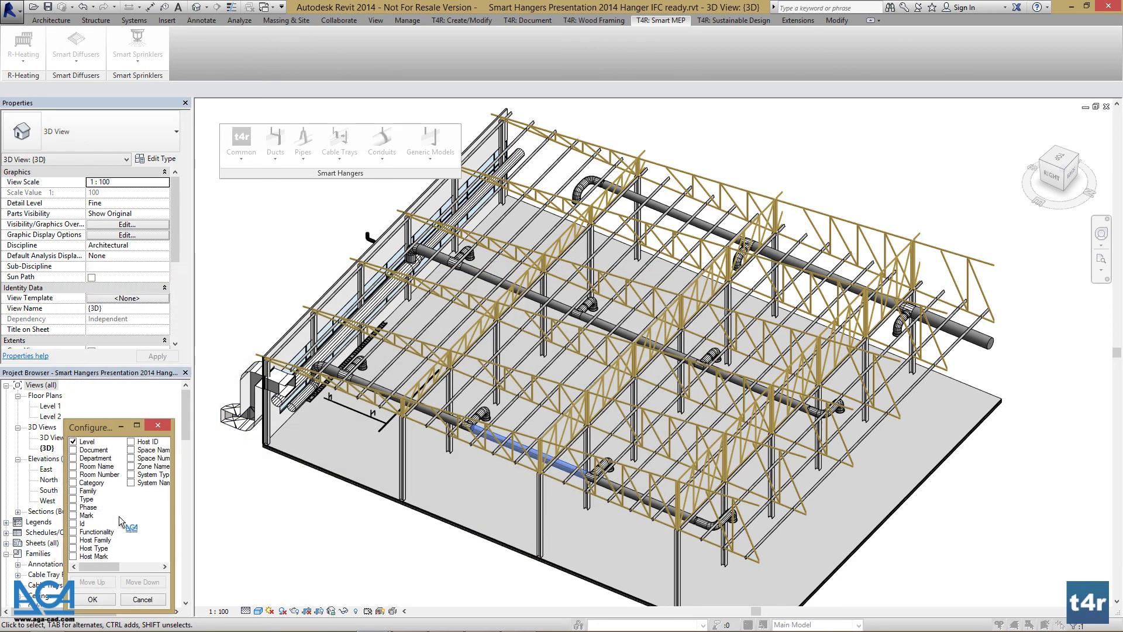
pyautogui.moveTo(105, 438); pyautogui.dragTo(258, 272)
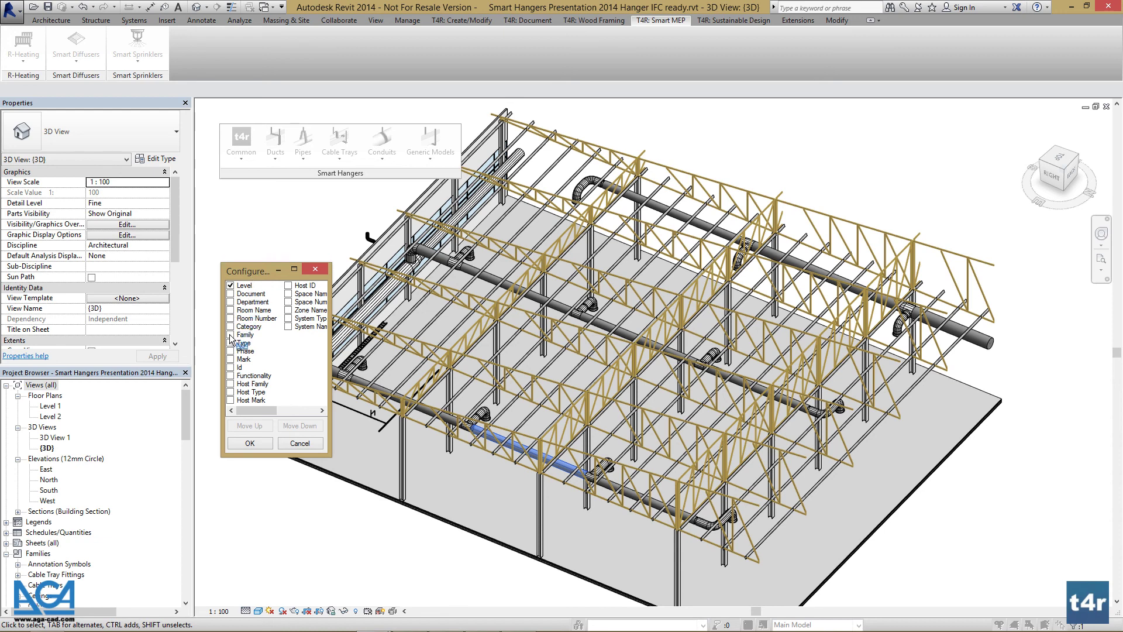
pyautogui.click(231, 310)
pyautogui.click(289, 293)
pyautogui.click(231, 343)
pyautogui.click(251, 443)
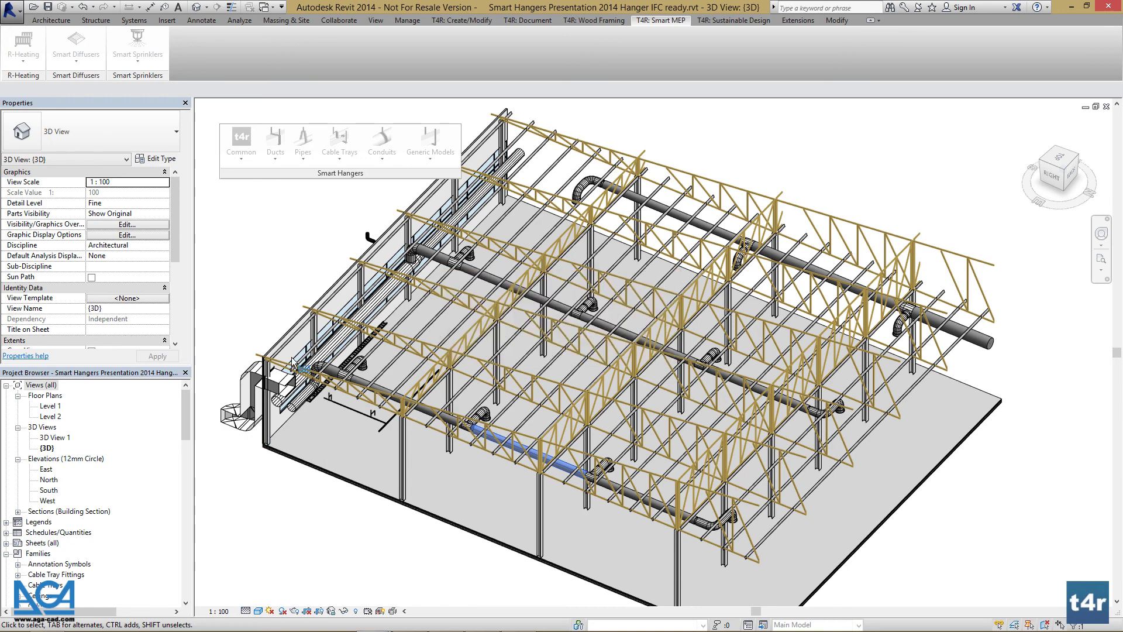
# Expand the regrouped tree through types 100319 and 102112 to the 540 unassigned ducts.
pyautogui.click(80, 293)
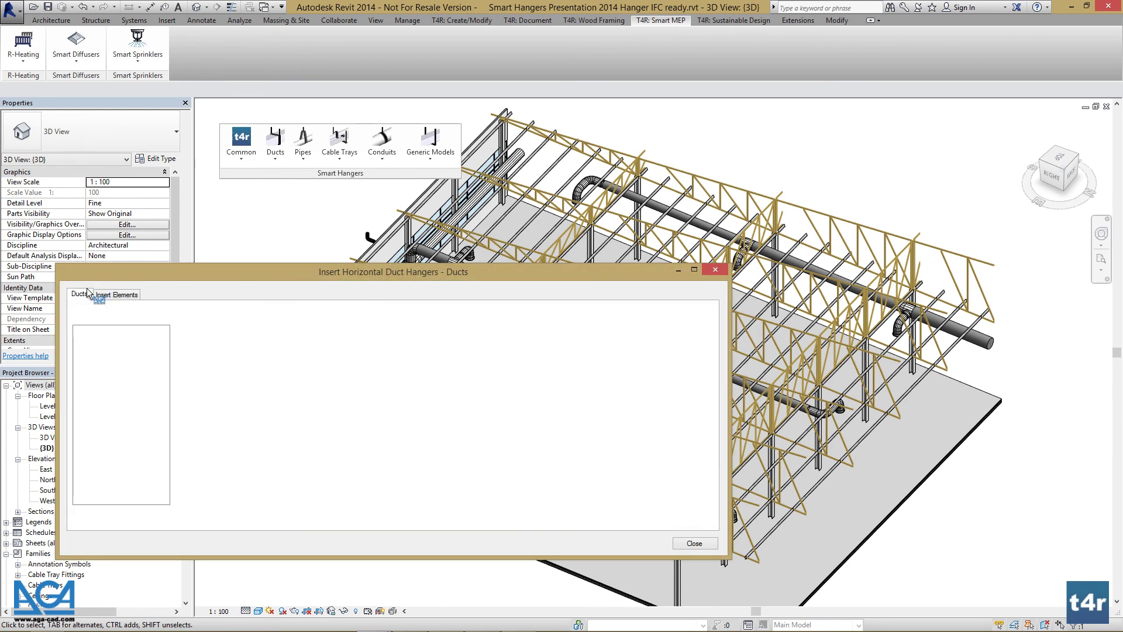
pyautogui.click(257, 324)
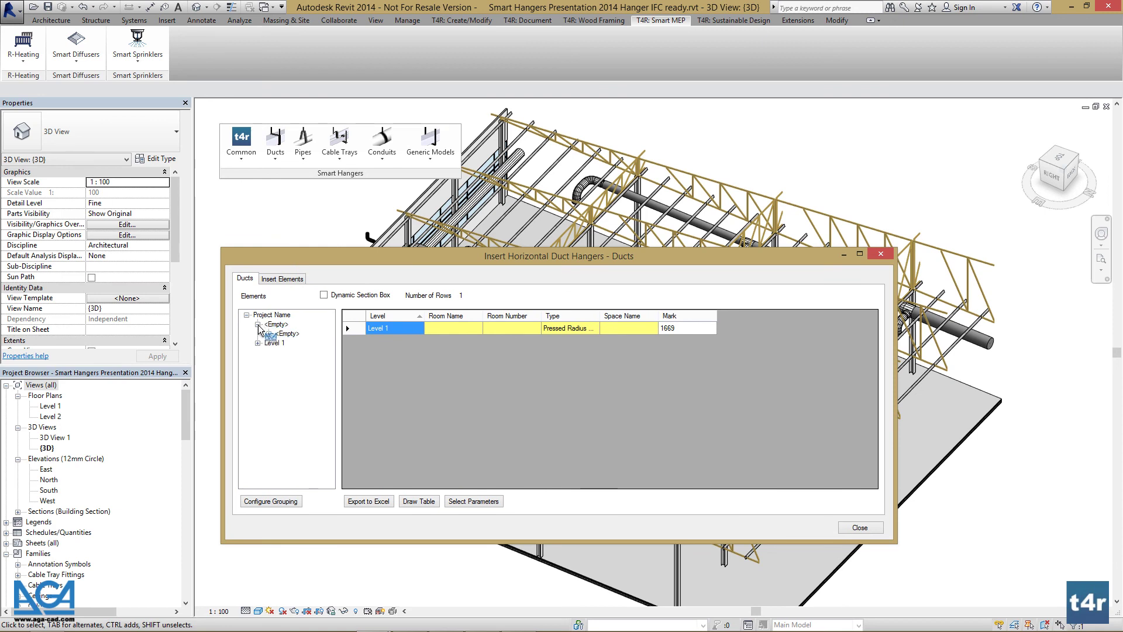
pyautogui.click(257, 343)
pyautogui.click(269, 334)
pyautogui.click(280, 344)
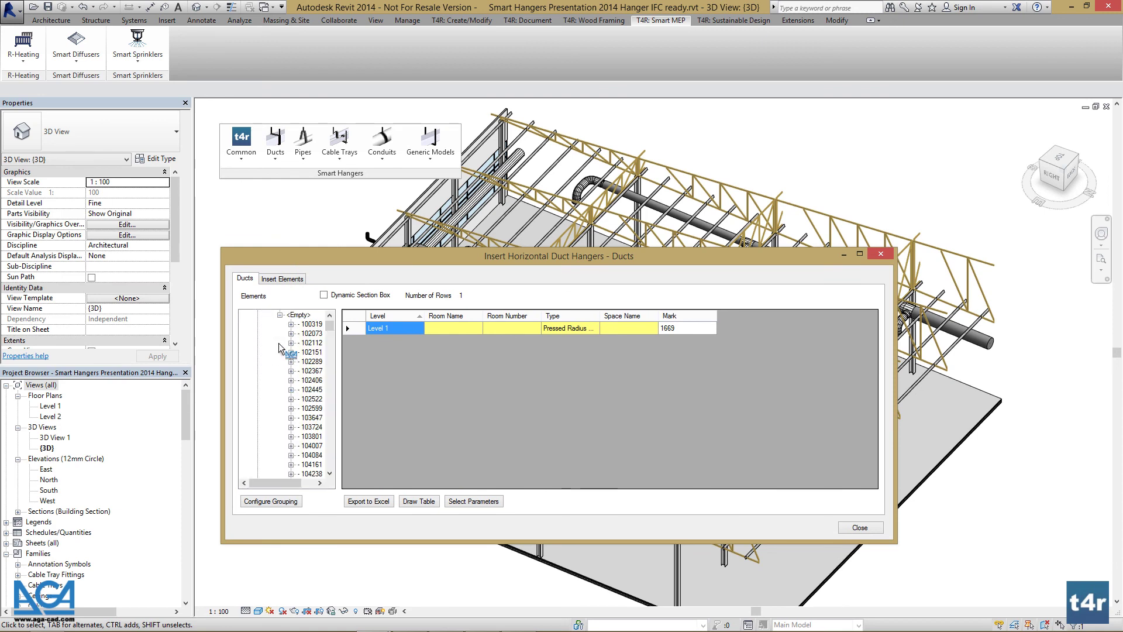
pyautogui.click(310, 324)
pyautogui.click(309, 343)
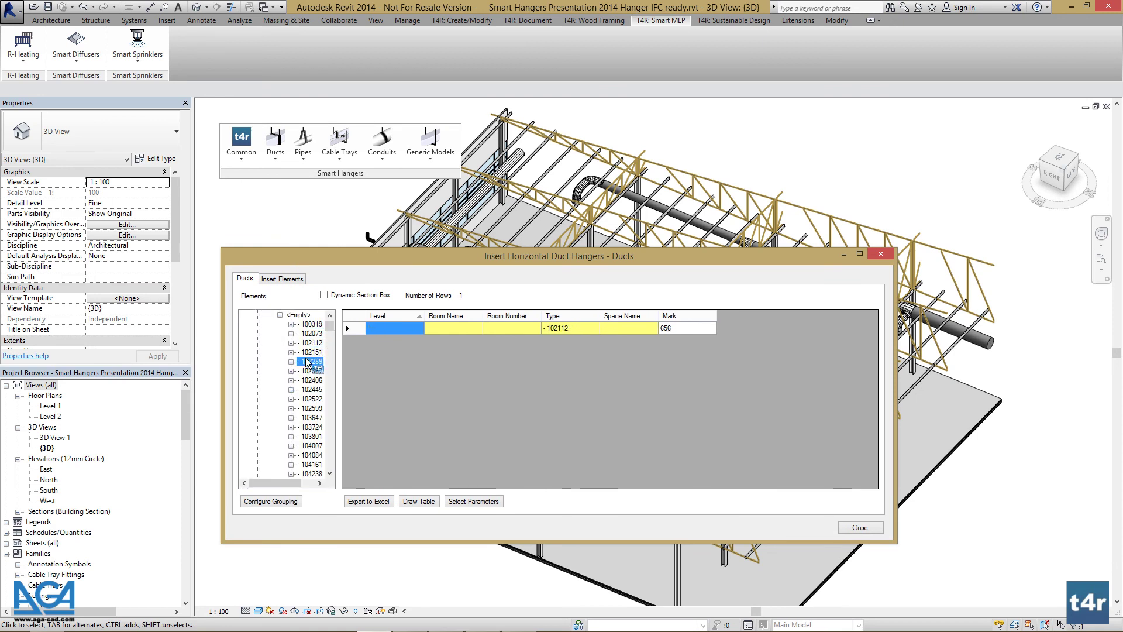
pyautogui.click(279, 315)
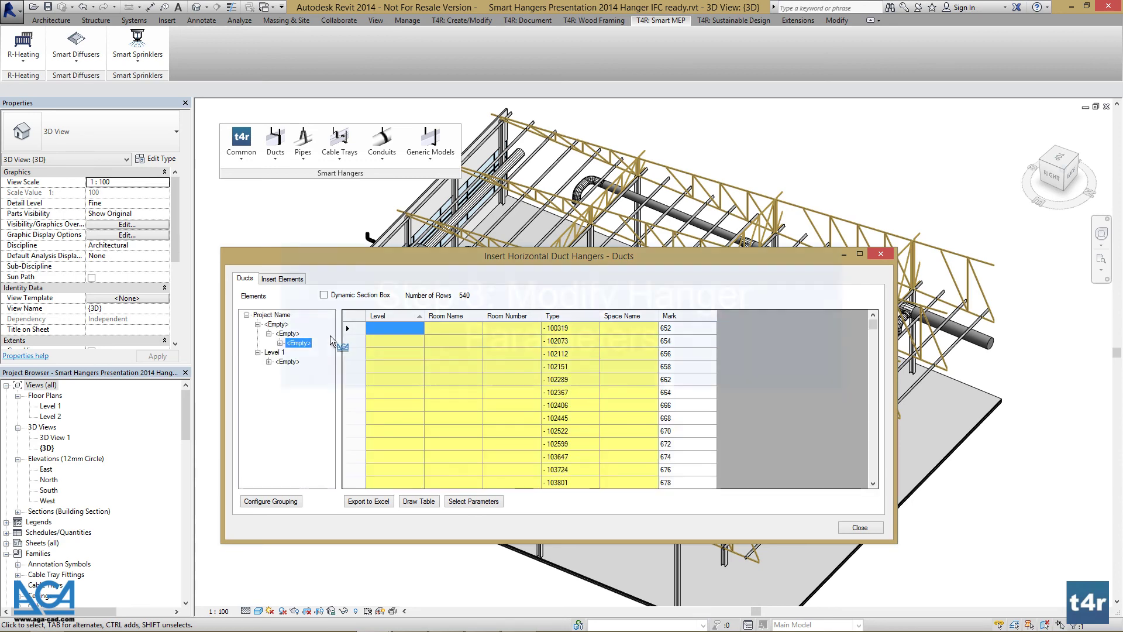
# Add a Type Mark column to the duct table, after trying and removing Offset.
pyautogui.click(473, 501)
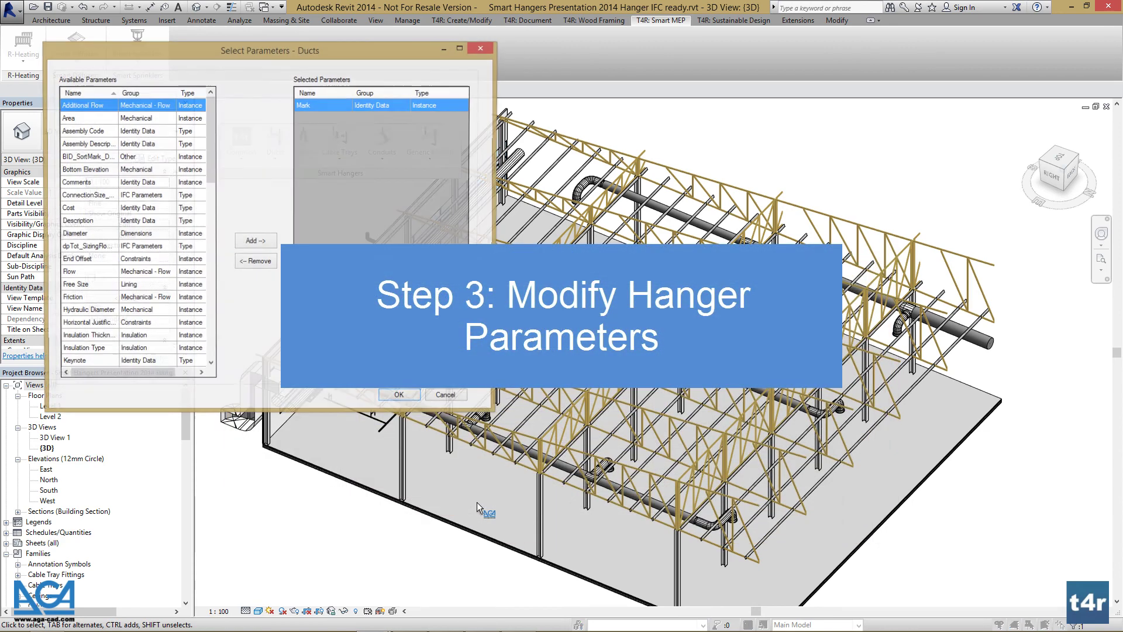
pyautogui.moveTo(262, 54); pyautogui.dragTo(533, 173)
pyautogui.scroll(-9, 477, 345)
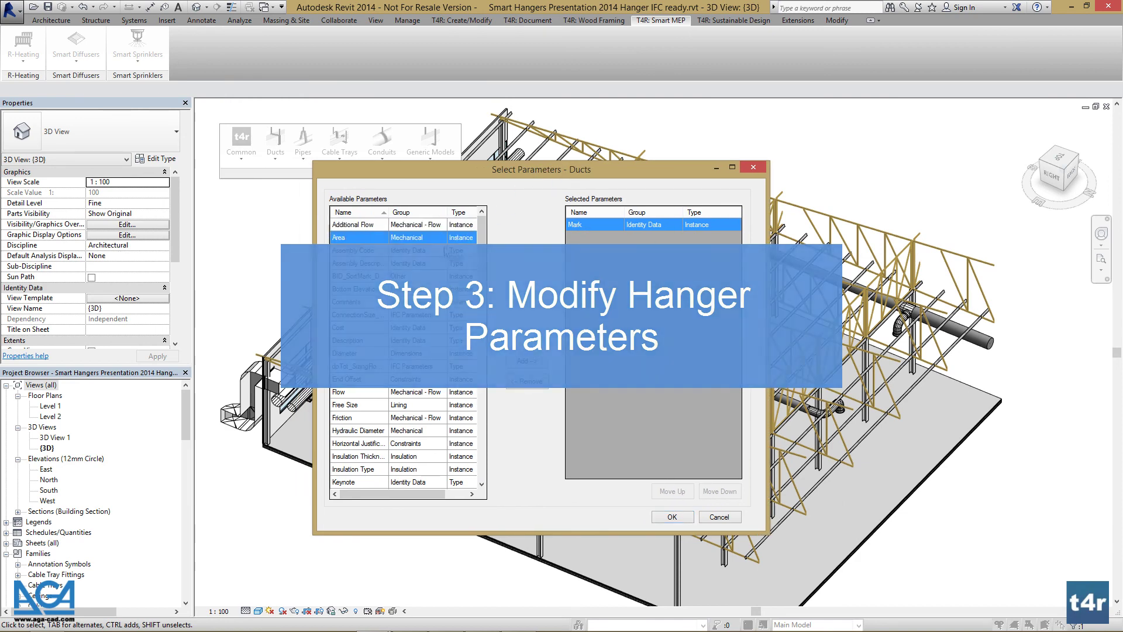
pyautogui.scroll(-1, 476, 345)
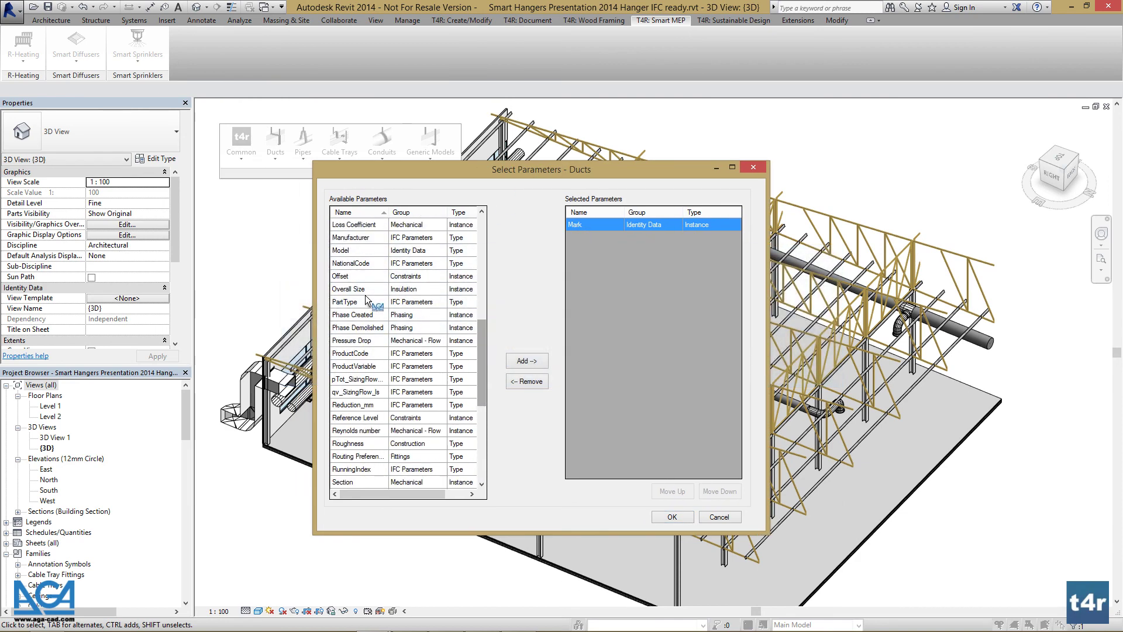
pyautogui.click(357, 276)
pyautogui.click(522, 361)
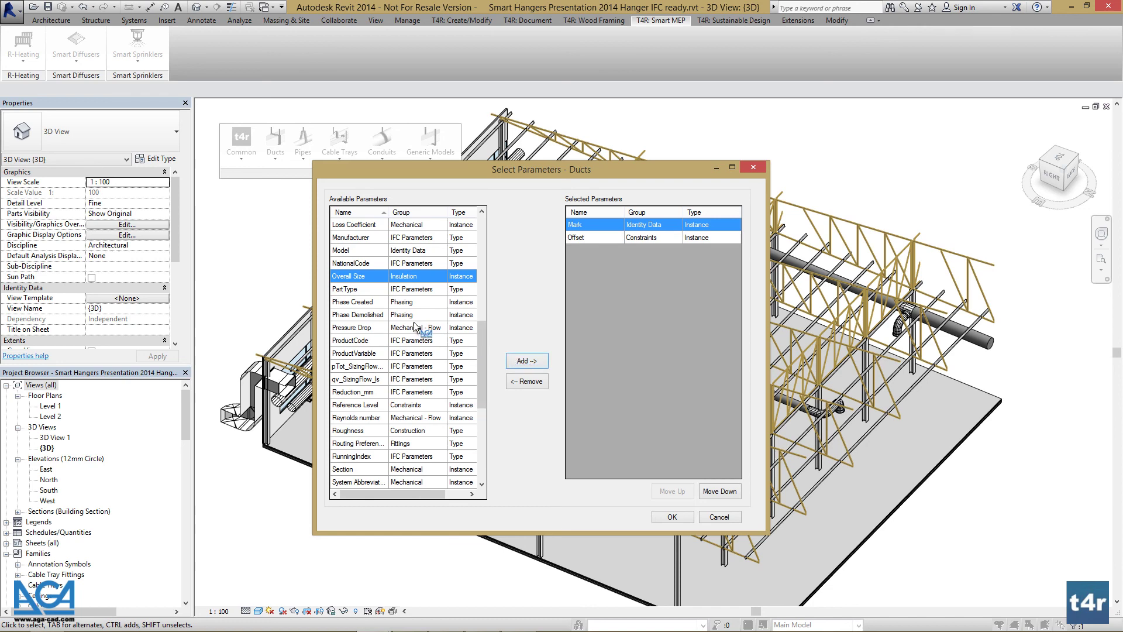
pyautogui.click(580, 235)
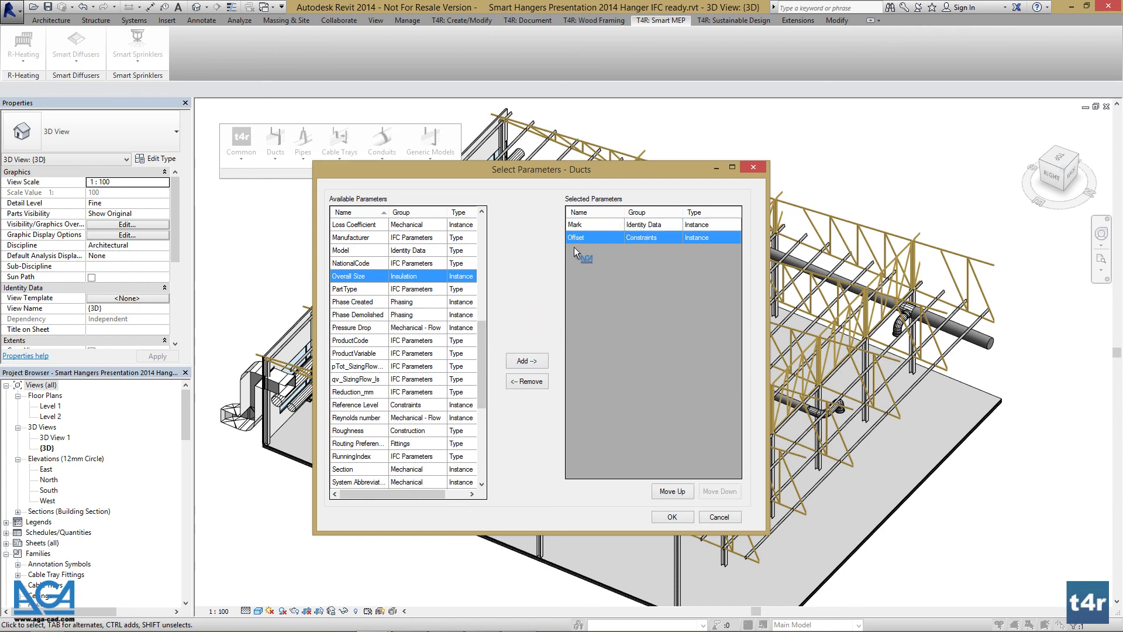
pyautogui.click(530, 381)
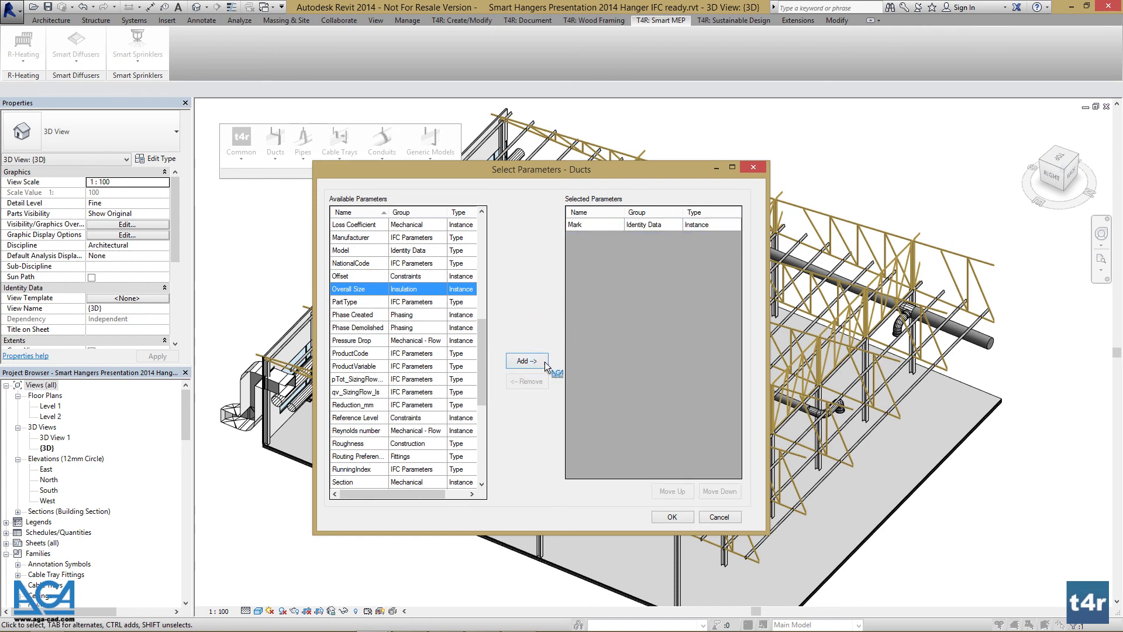
pyautogui.moveTo(480, 369); pyautogui.dragTo(481, 427)
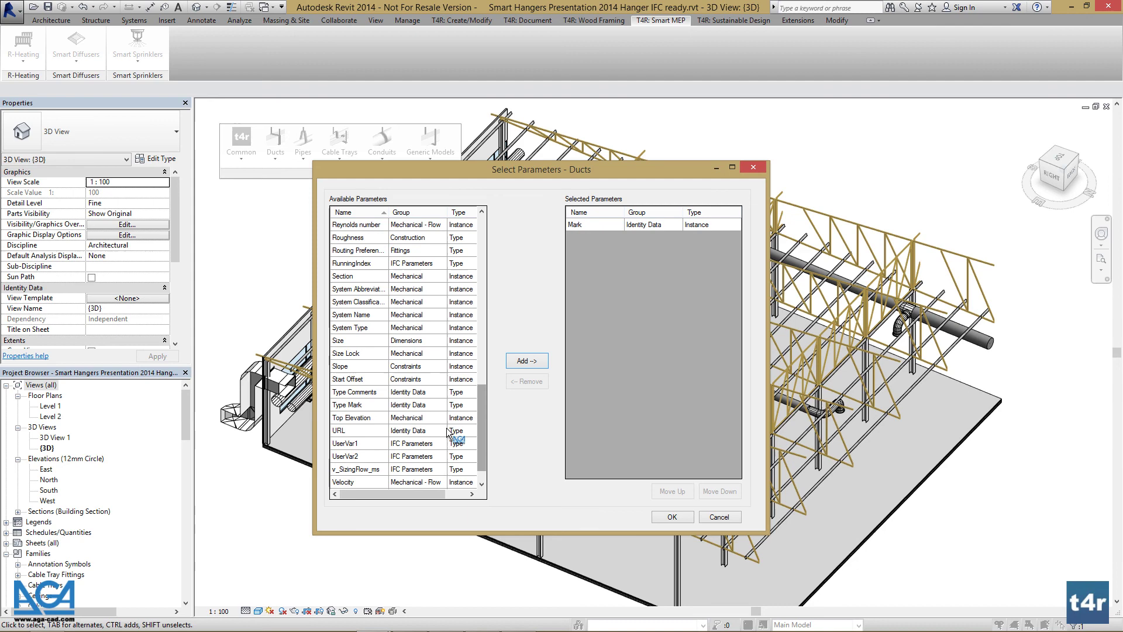
pyautogui.click(369, 404)
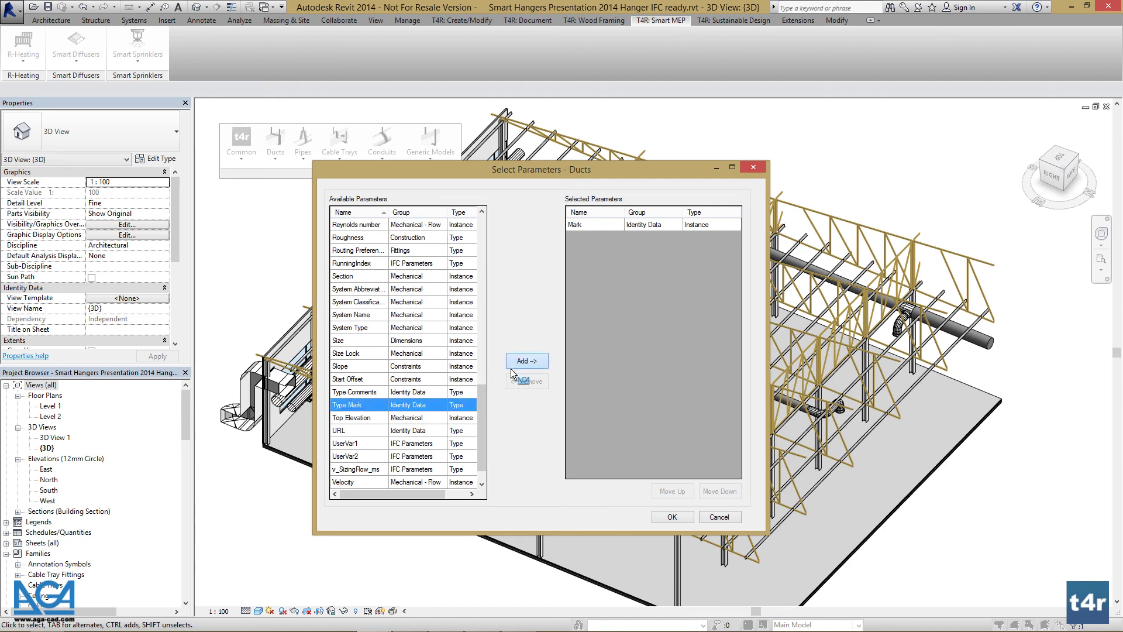
pyautogui.click(526, 360)
pyautogui.click(672, 517)
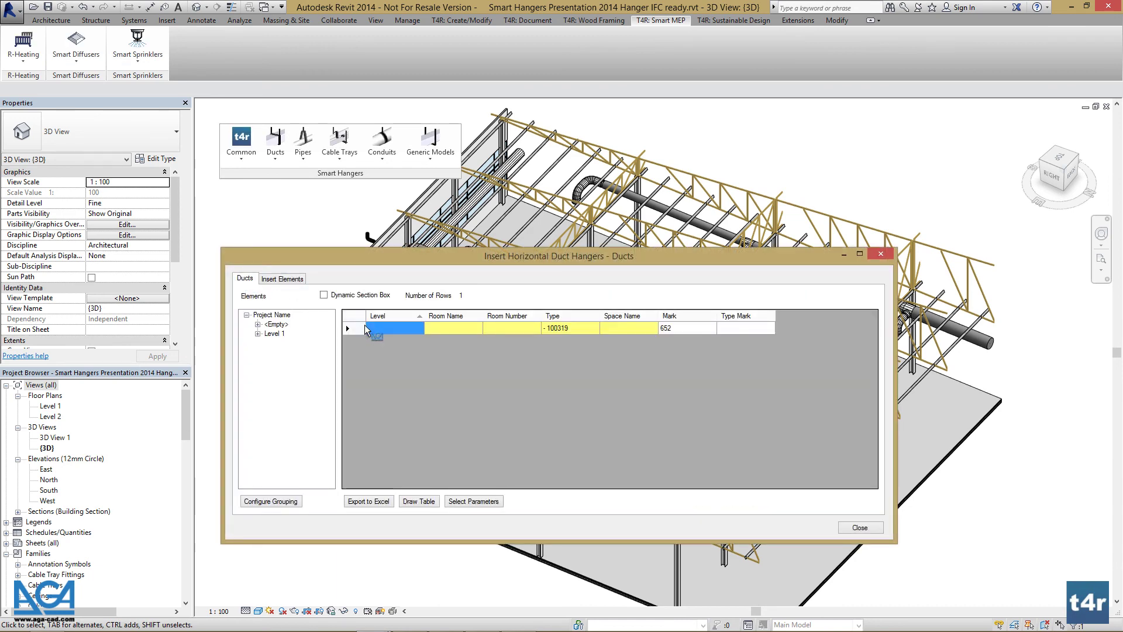
# List every duct in the project and select all table rows for hanger insertion.
pyautogui.click(277, 335)
pyautogui.click(271, 315)
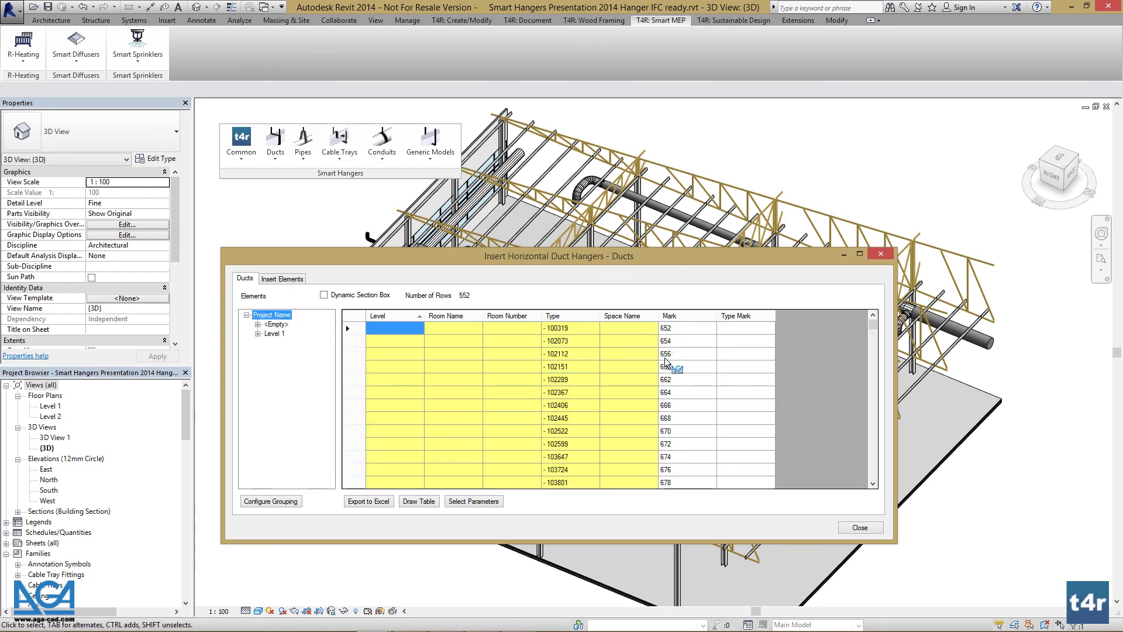
pyautogui.moveTo(676, 332)
pyautogui.mouseDown()
pyautogui.moveTo(683, 421)
pyautogui.moveTo(670, 335)
pyautogui.mouseUp()
pyautogui.moveTo(638, 259); pyautogui.dragTo(646, 541)
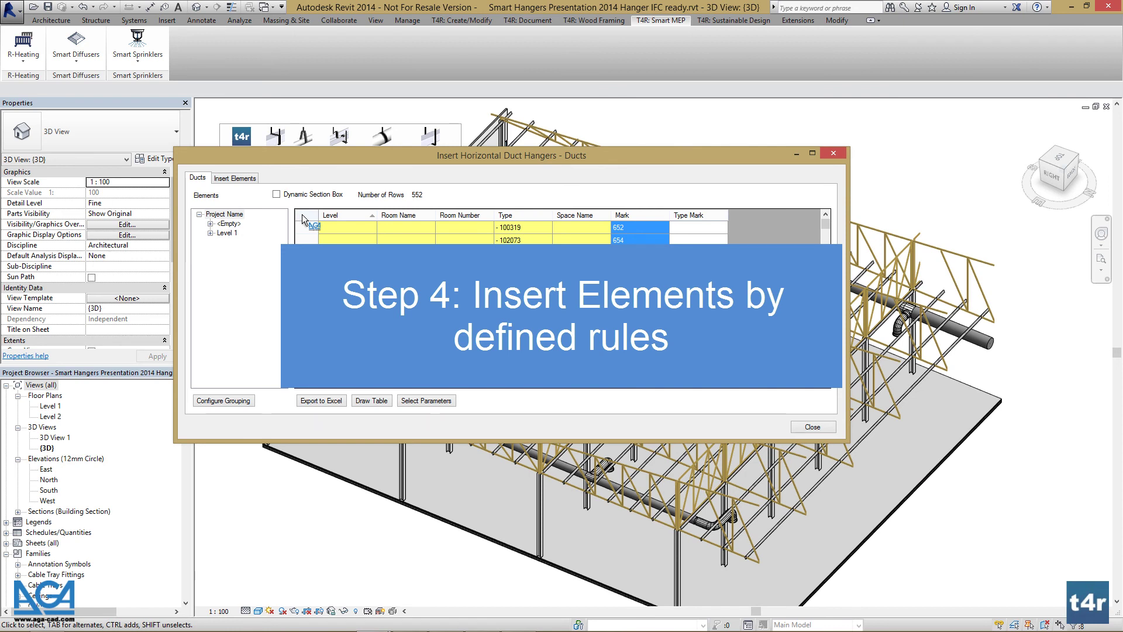
pyautogui.click(302, 219)
pyautogui.click(237, 177)
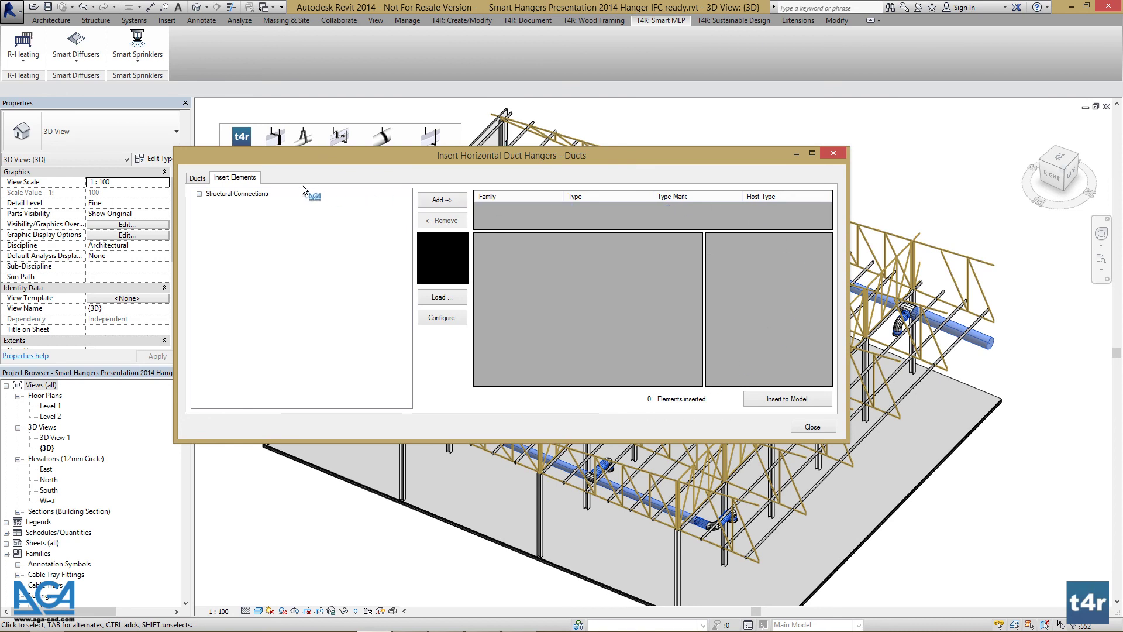
# Browse the Structural Connections hanger families and queue Flange Connection OSB - 10 for insertion.
pyautogui.click(200, 194)
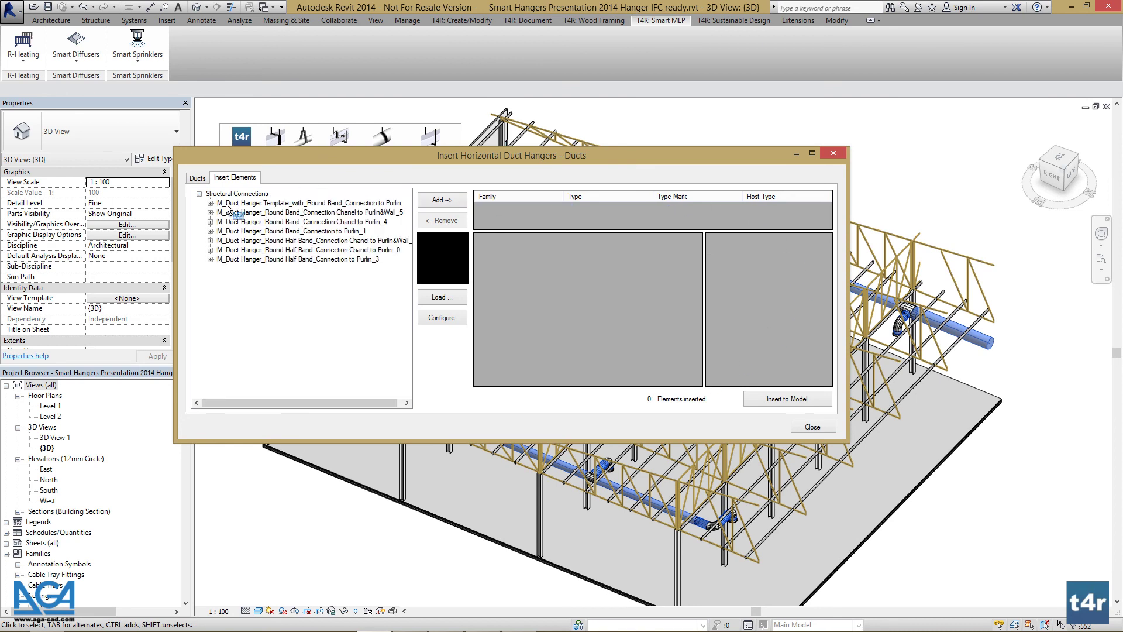
pyautogui.click(228, 204)
pyautogui.click(227, 212)
pyautogui.click(231, 221)
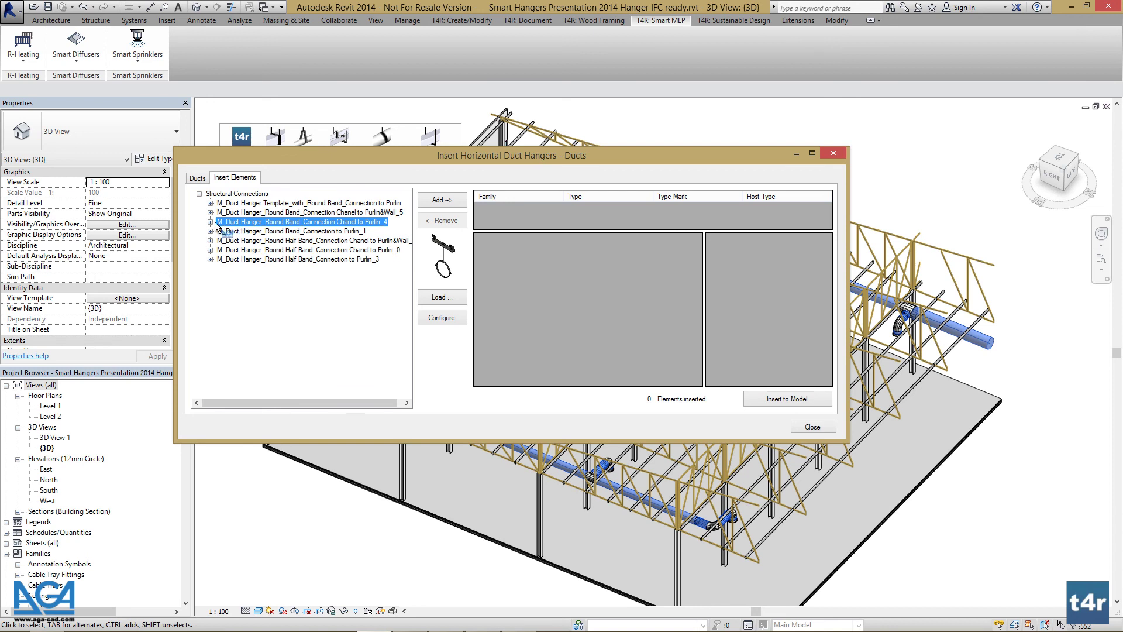
pyautogui.click(210, 222)
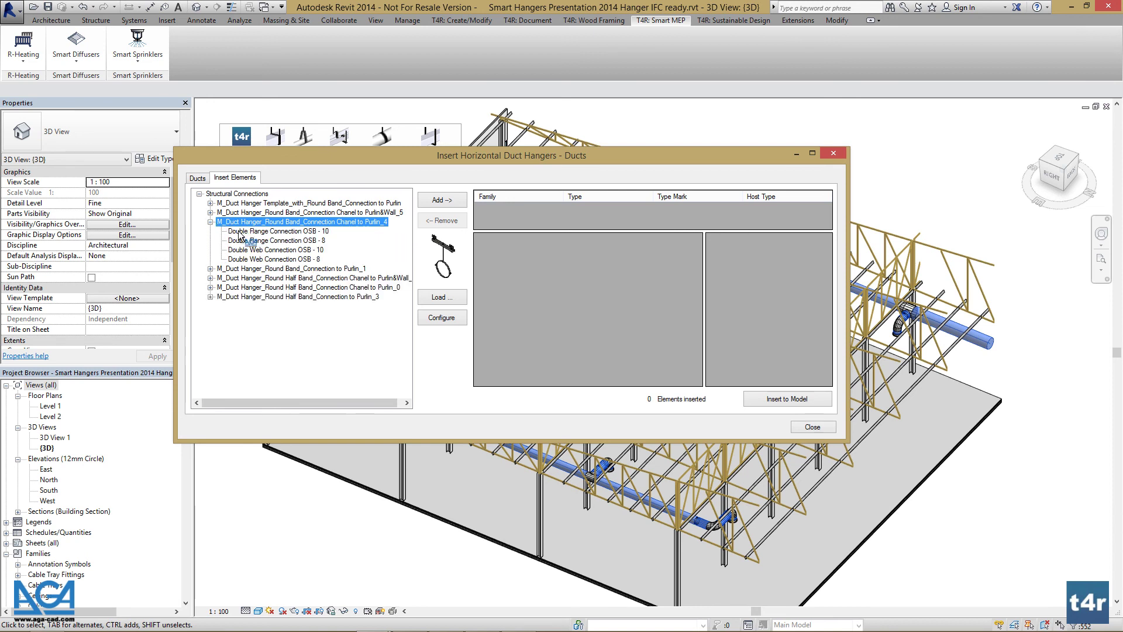
pyautogui.click(210, 213)
pyautogui.click(241, 223)
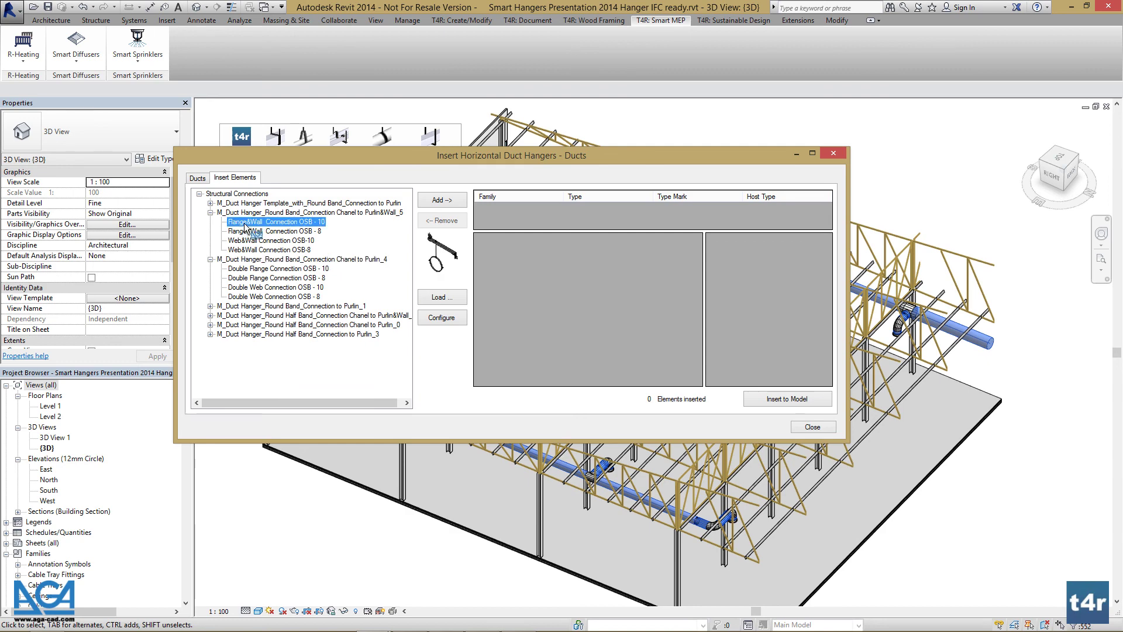
pyautogui.click(210, 203)
pyautogui.click(237, 214)
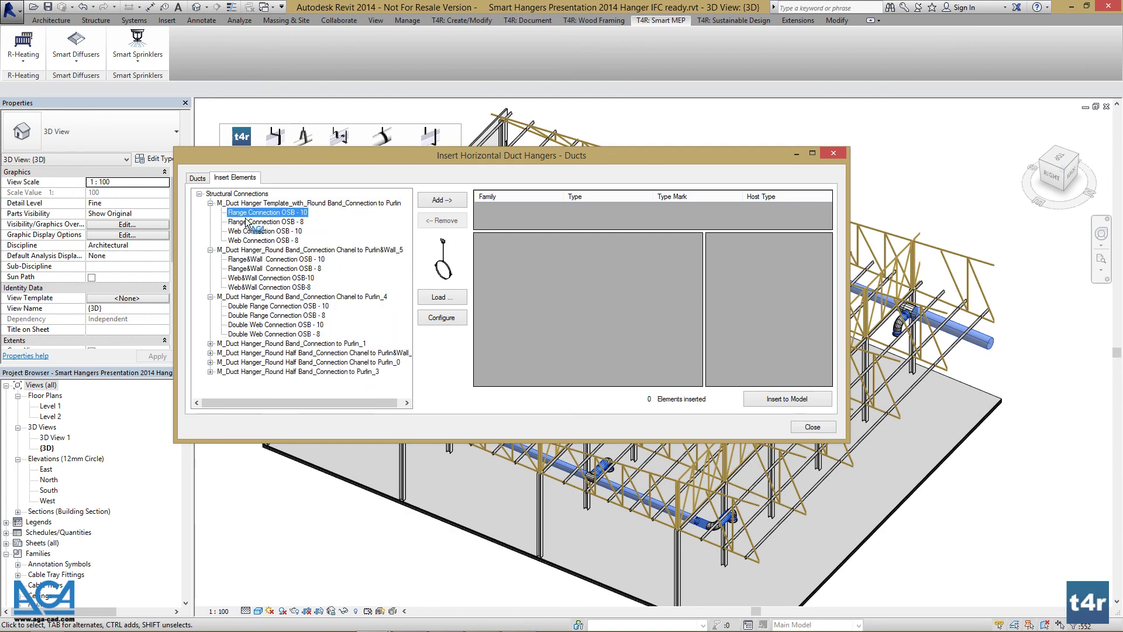
pyautogui.click(443, 200)
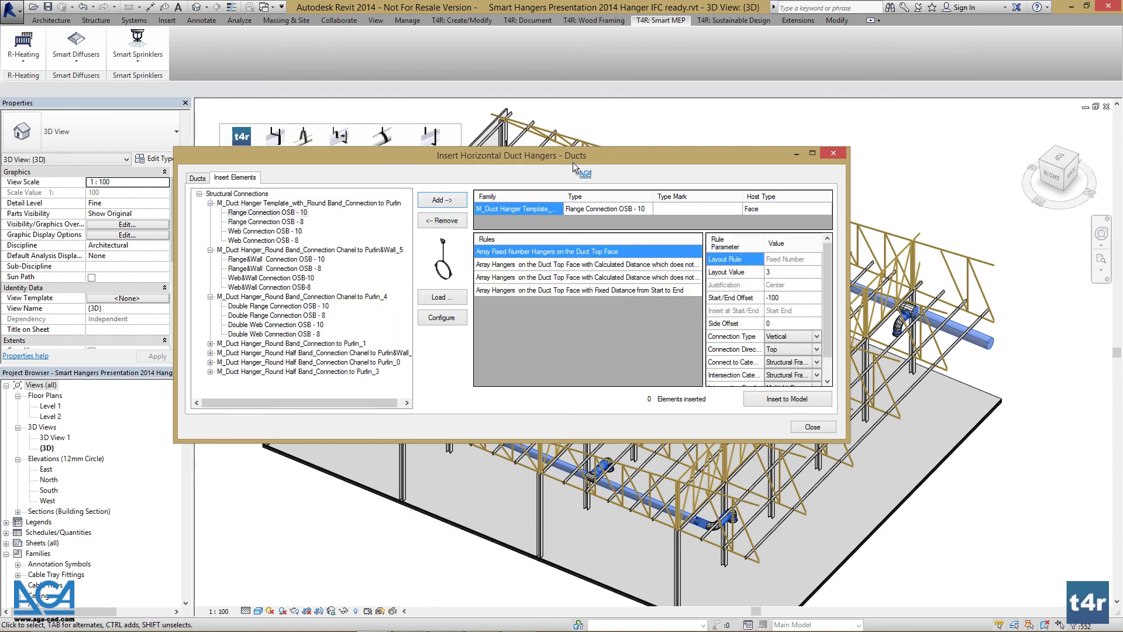
pyautogui.moveTo(574, 156); pyautogui.dragTo(545, 152)
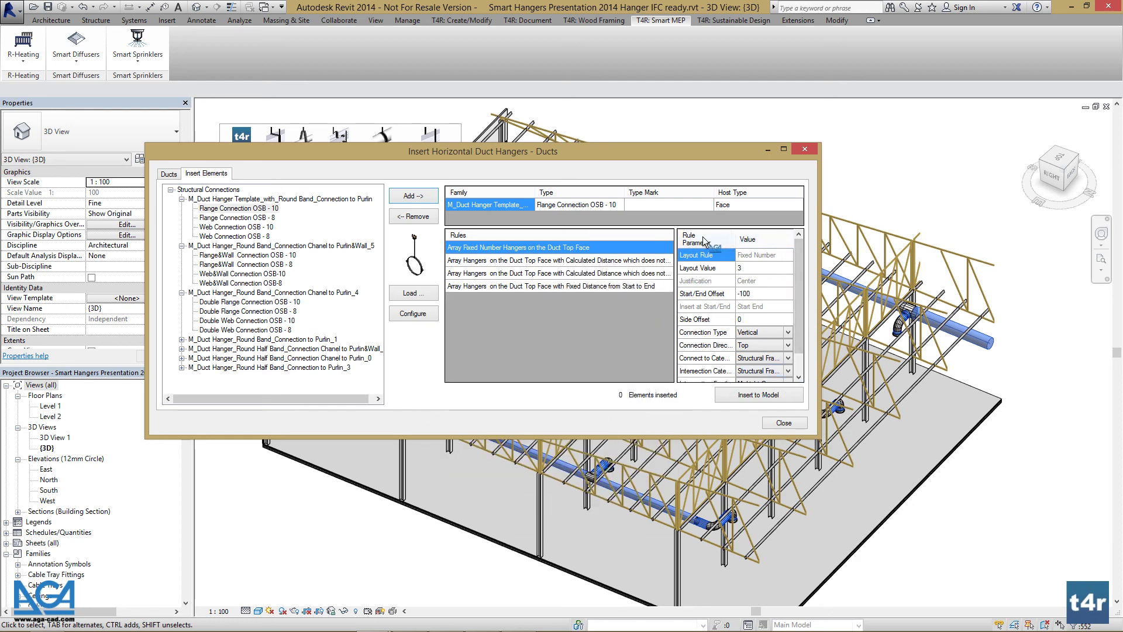
# Switch the hanger to the calculated-distance top-face rule, keeping Structural Framing as intersection category.
pyautogui.click(608, 262)
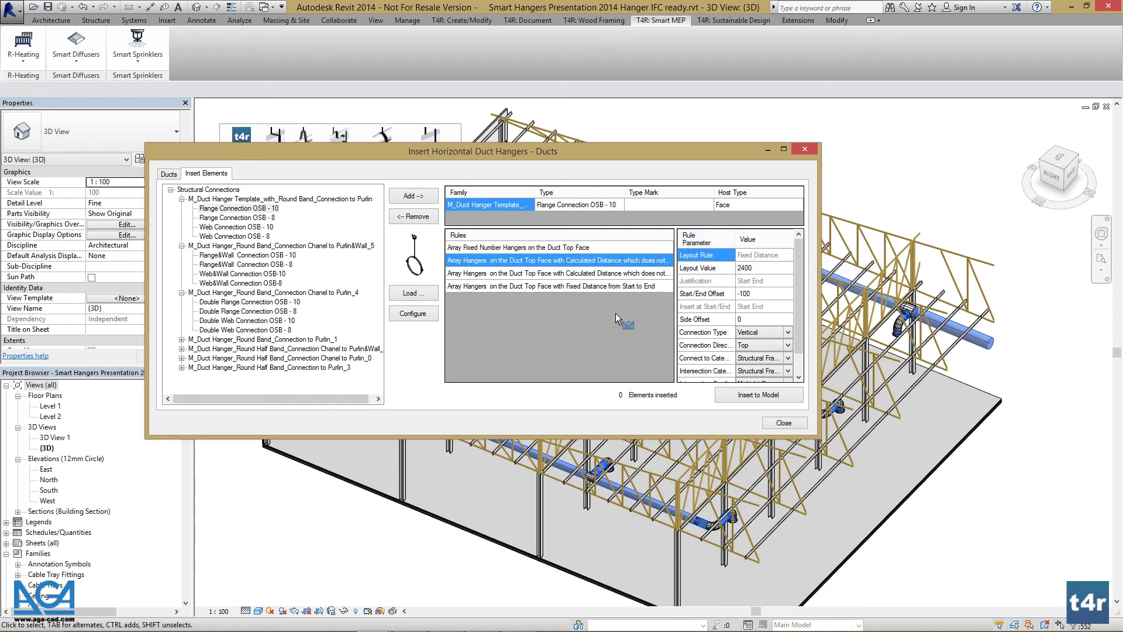
pyautogui.moveTo(798, 264); pyautogui.dragTo(799, 293)
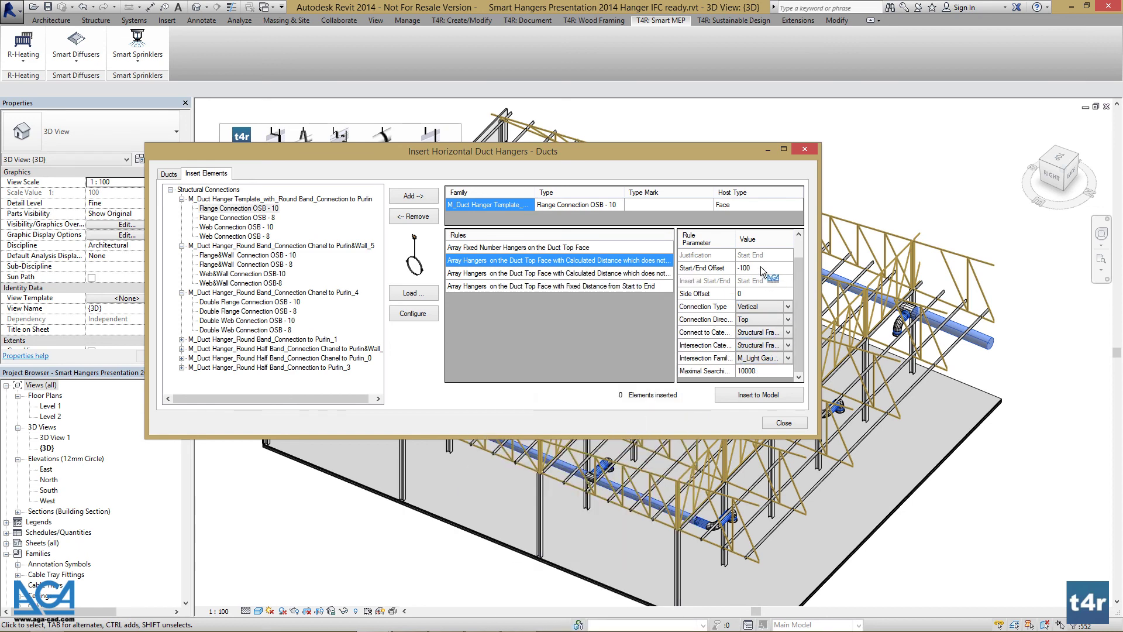
pyautogui.moveTo(798, 280); pyautogui.dragTo(797, 266)
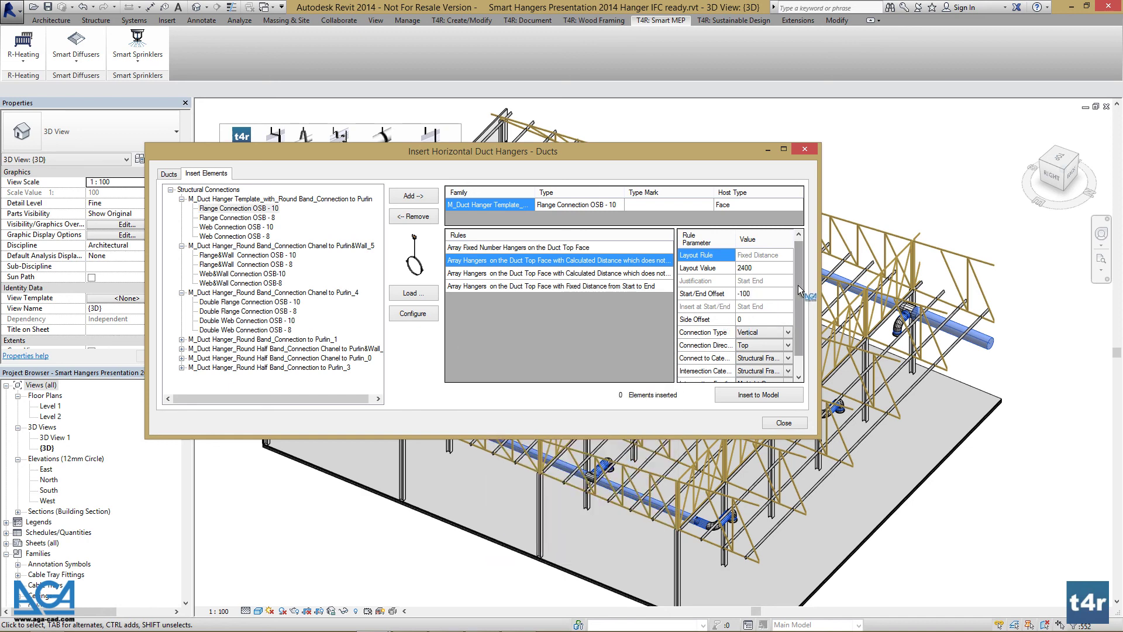
pyautogui.moveTo(799, 290); pyautogui.dragTo(798, 313)
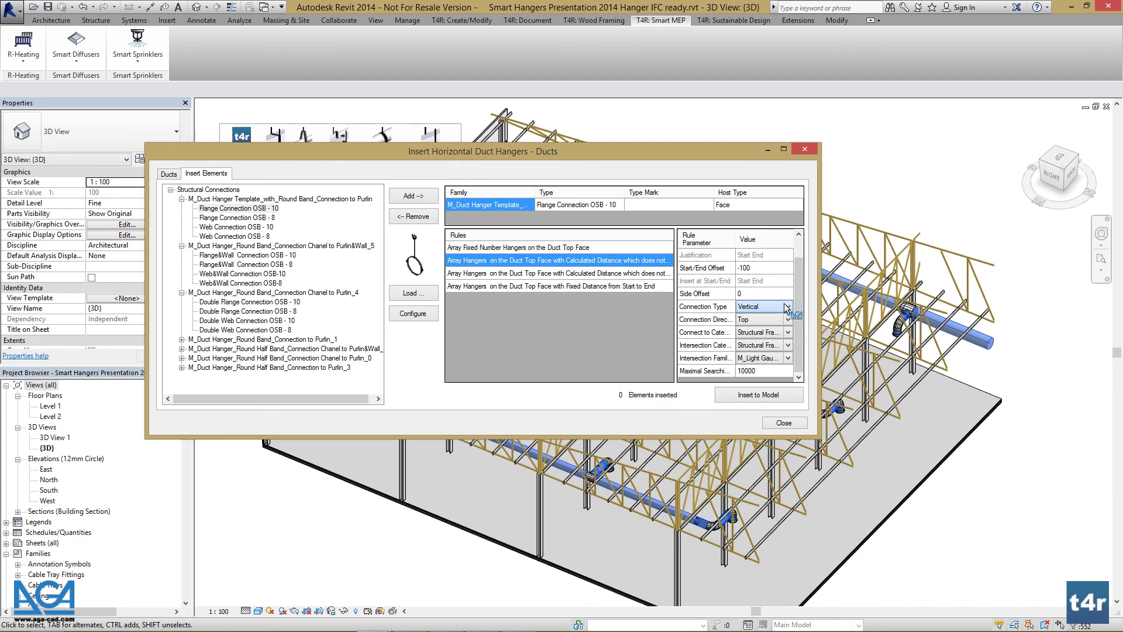
pyautogui.click(791, 345)
pyautogui.click(790, 346)
# Close the hanger dialog, select and clear a duct in the model, then show the Ducts hanger commands.
pyautogui.click(783, 422)
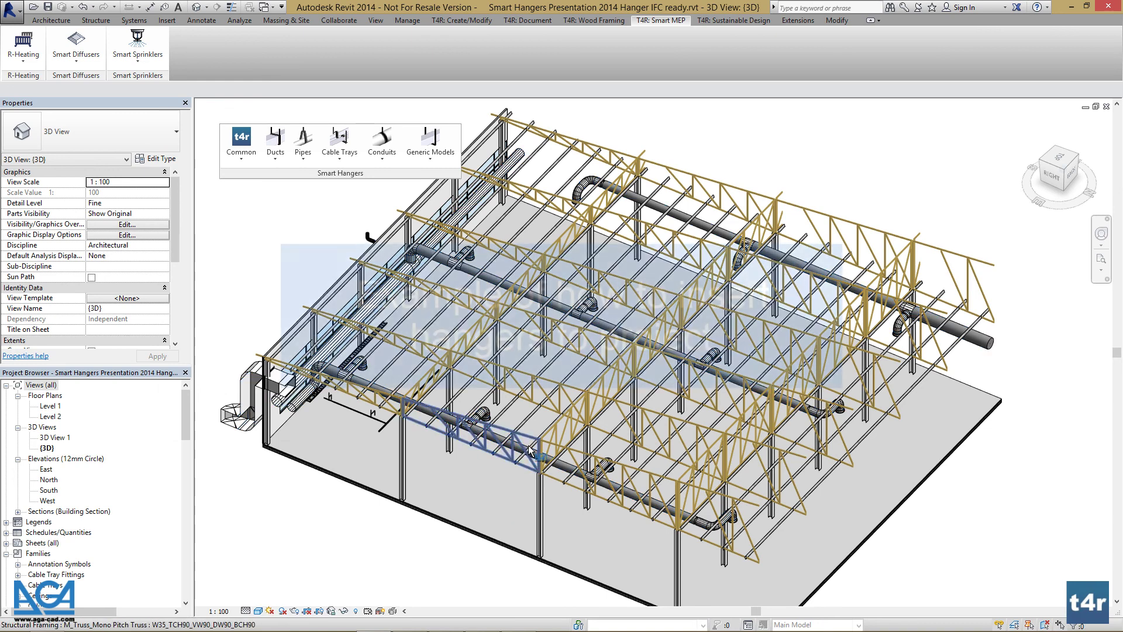
pyautogui.click(565, 468)
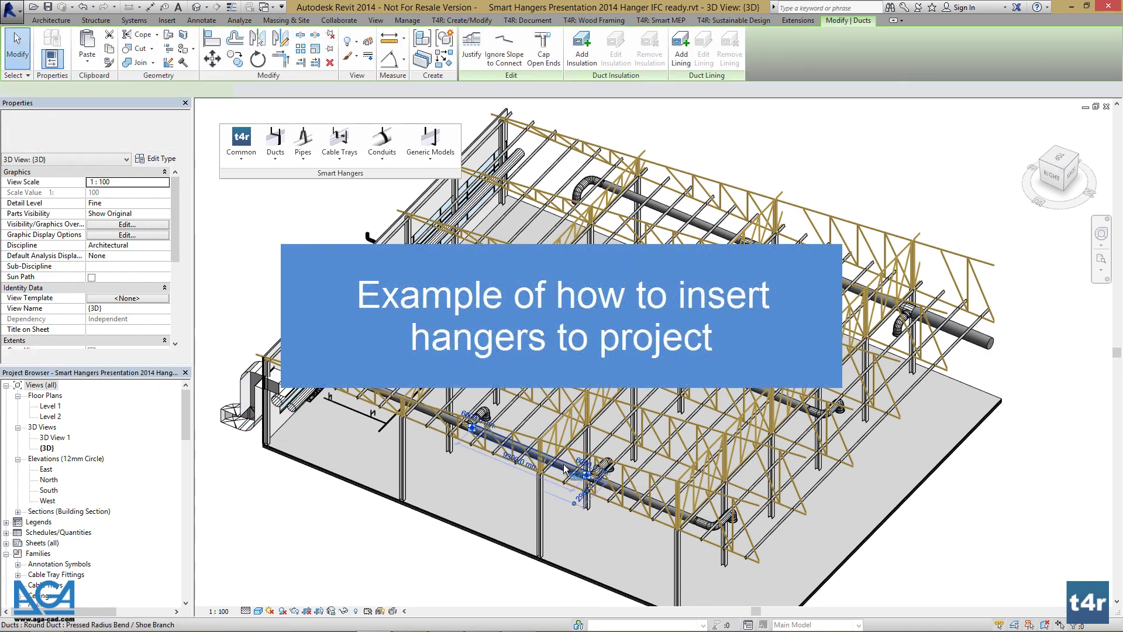
pyautogui.click(498, 488)
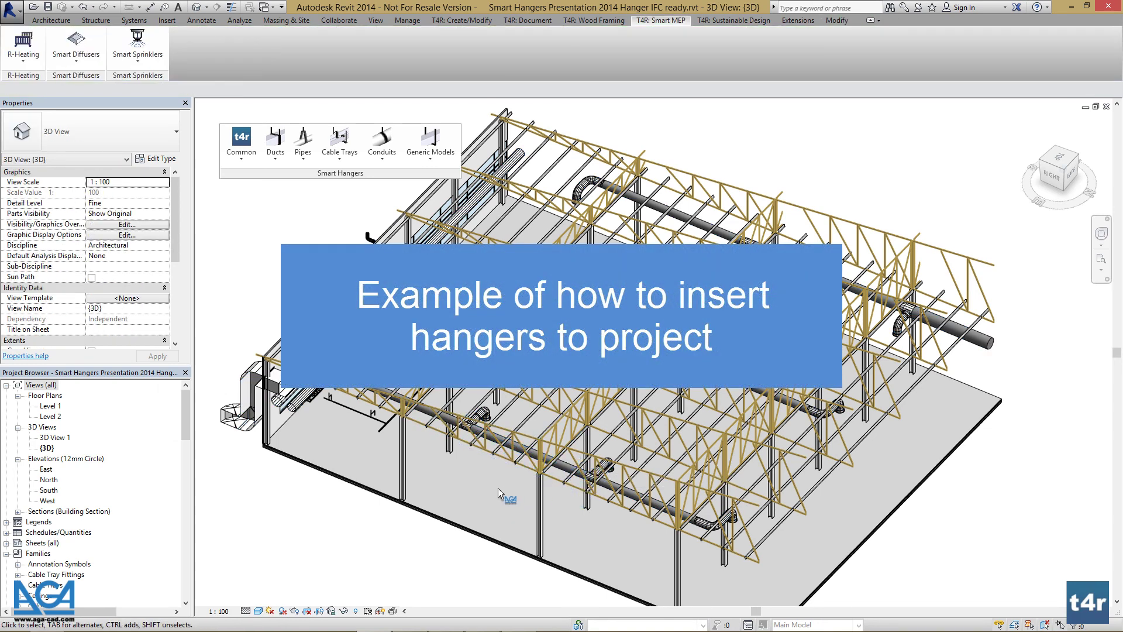
pyautogui.click(274, 145)
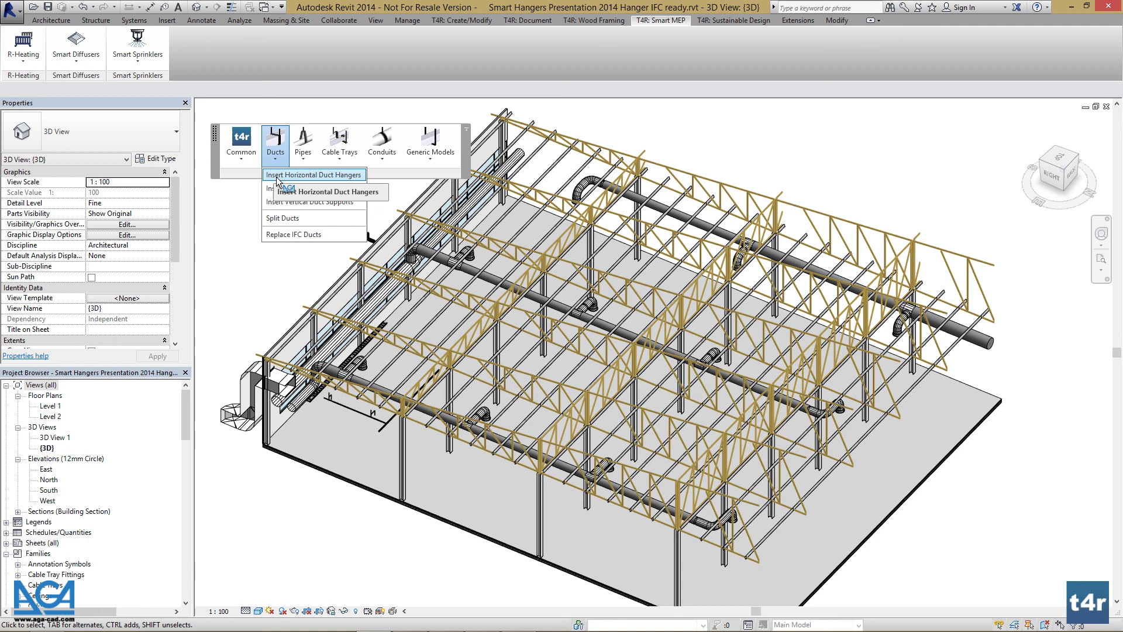
# Reopen Insert Horizontal Duct Hangers and select the six Level 1 ducts marked 1659–1664.
pyautogui.click(337, 175)
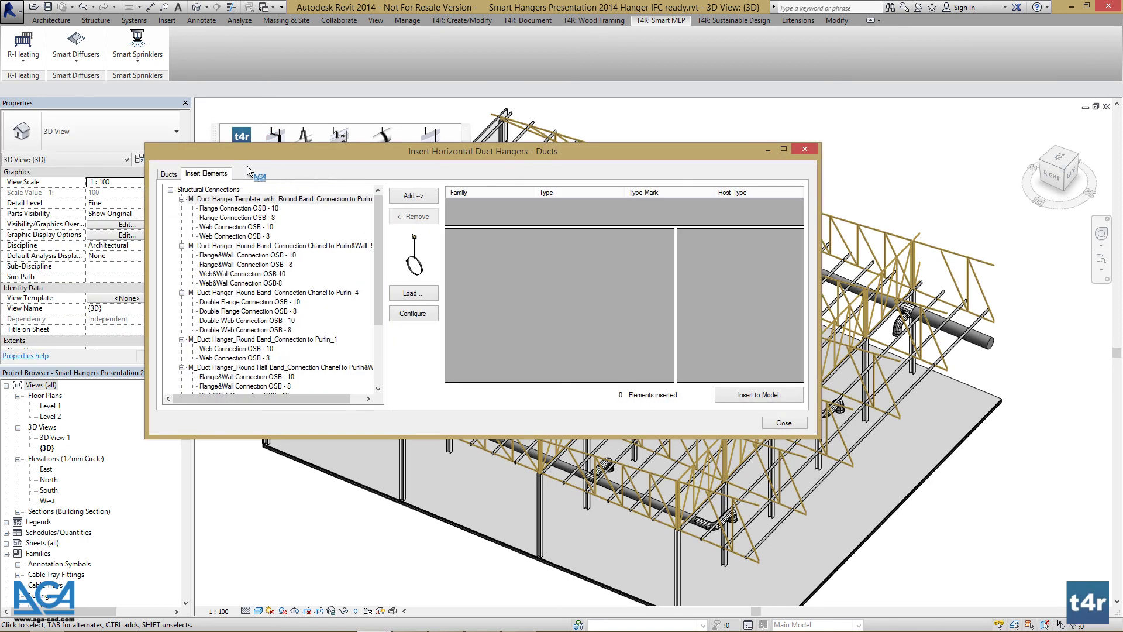
pyautogui.click(170, 174)
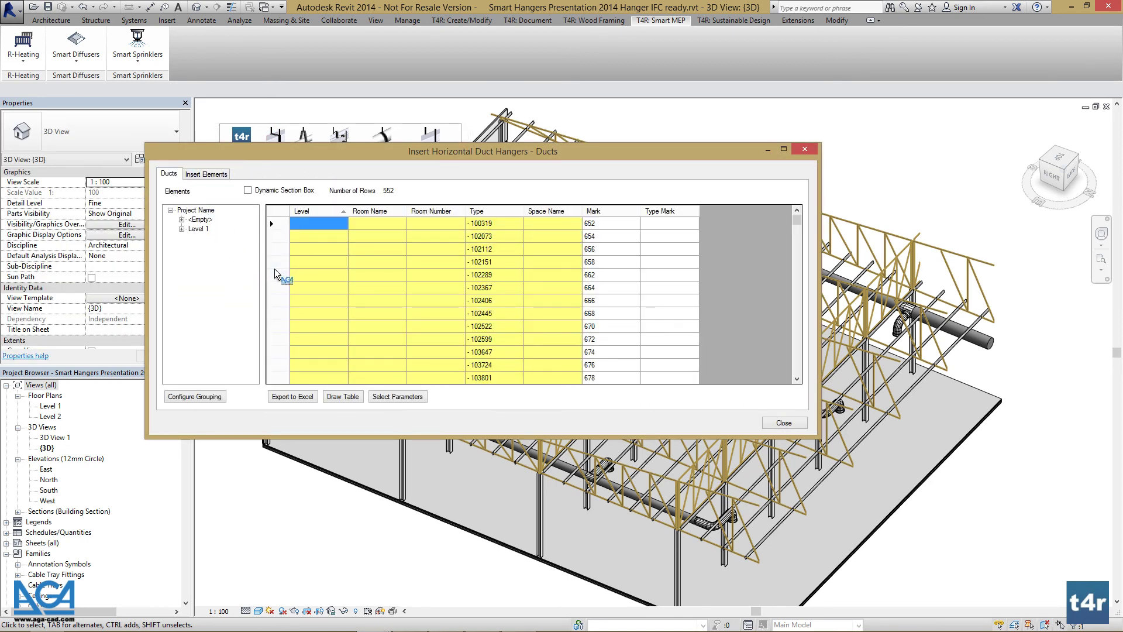
pyautogui.click(199, 228)
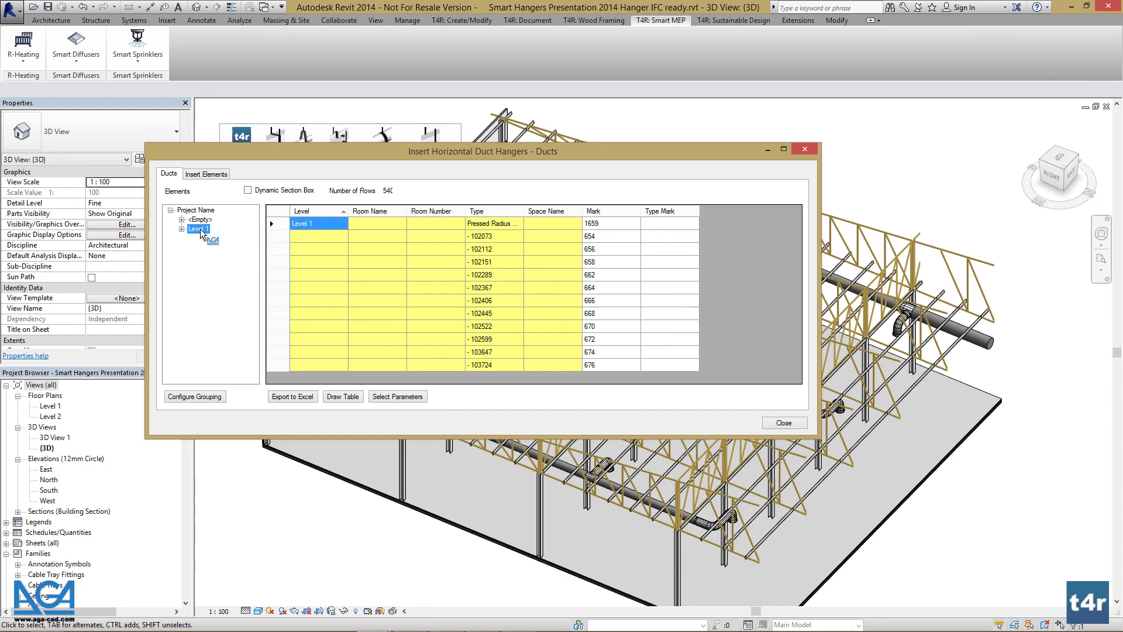
pyautogui.moveTo(272, 224); pyautogui.dragTo(284, 286)
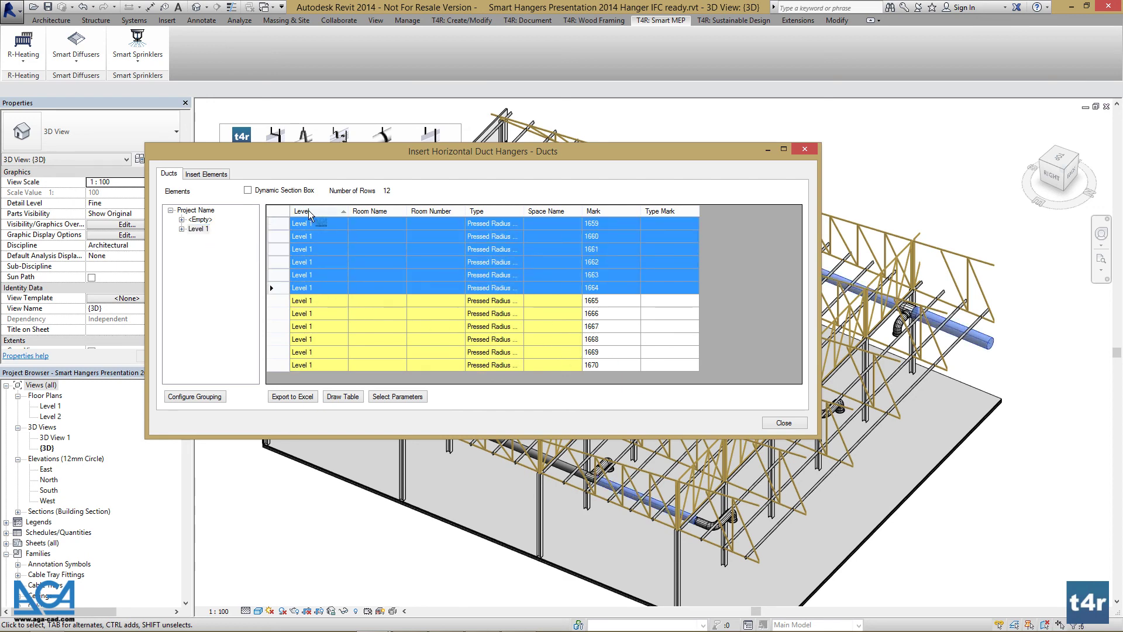
pyautogui.click(219, 175)
# Add the Flange Connection OSB - 8 hanger type to the insertion queue.
pyautogui.click(234, 217)
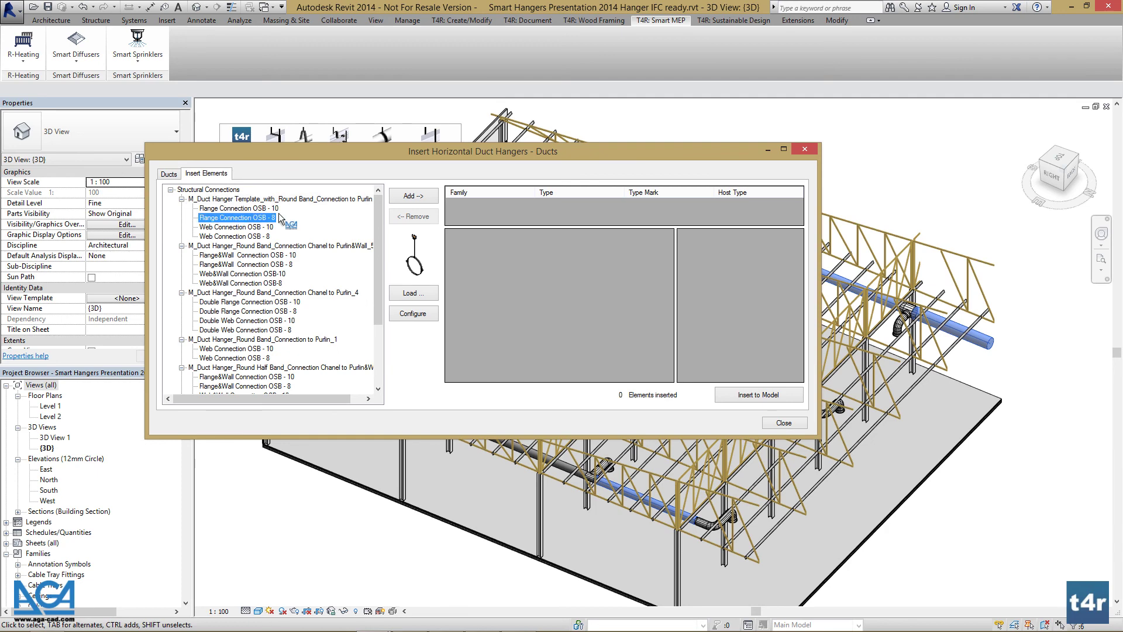
pyautogui.click(414, 196)
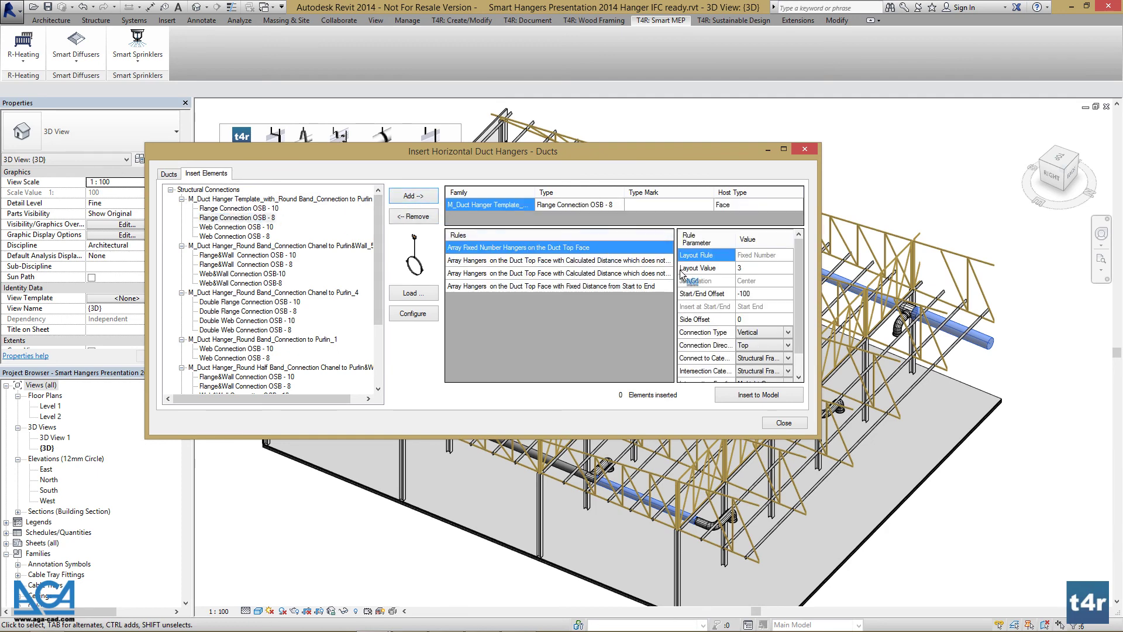
pyautogui.moveTo(799, 275); pyautogui.dragTo(802, 308)
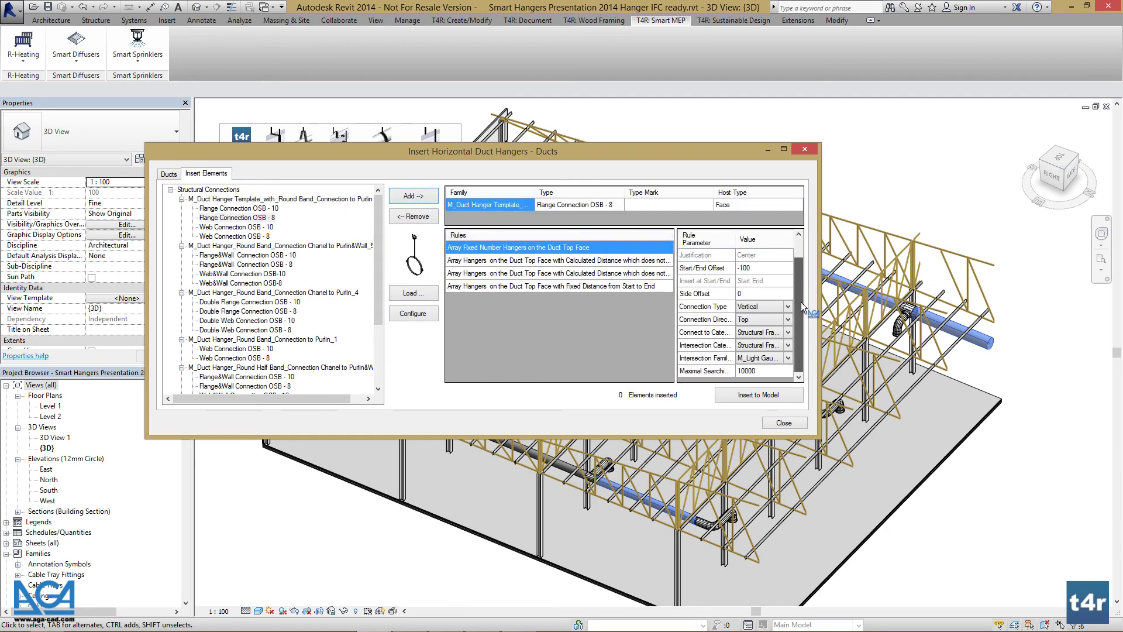
# Review the intersection category and family dropdowns, keeping the M_Light Gauge intersection family.
pyautogui.click(788, 358)
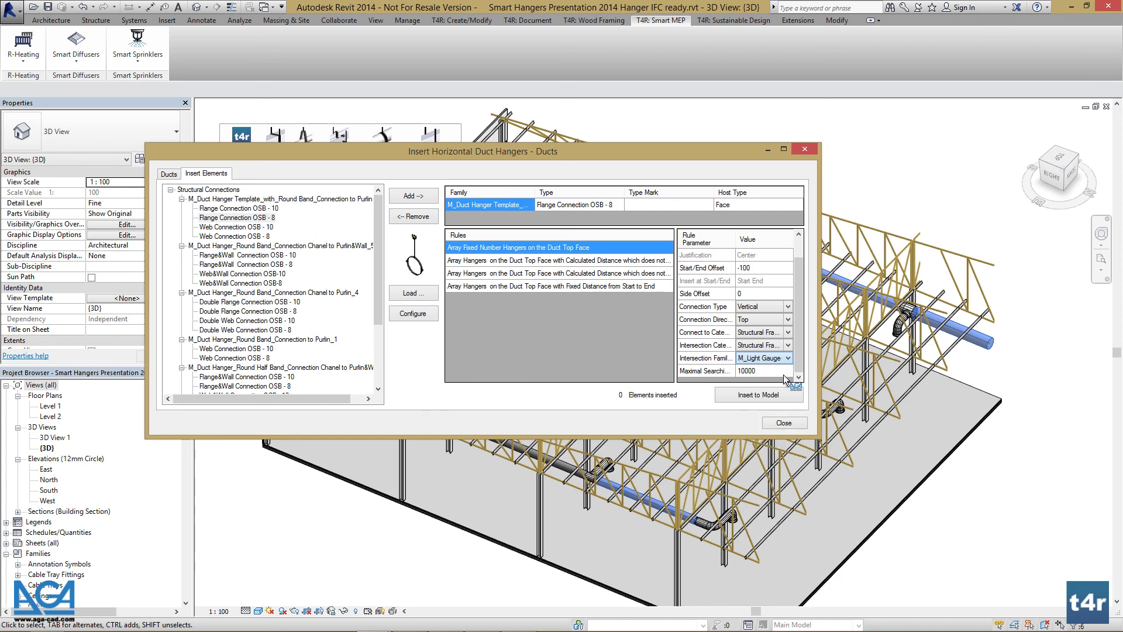
pyautogui.click(786, 378)
pyautogui.click(789, 345)
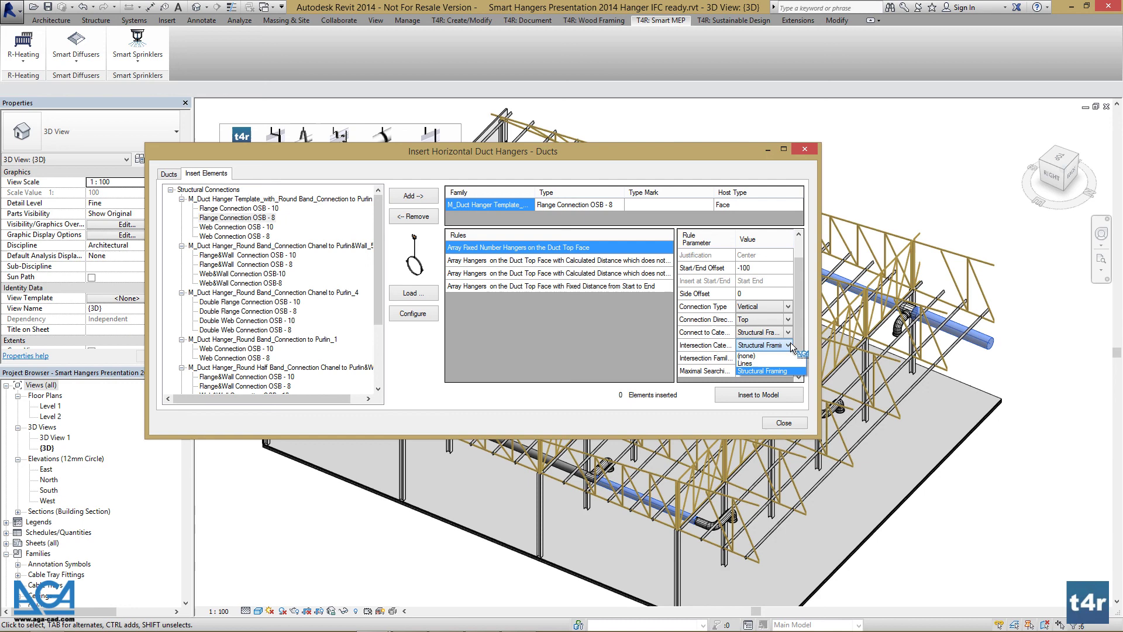
pyautogui.click(787, 332)
pyautogui.click(786, 331)
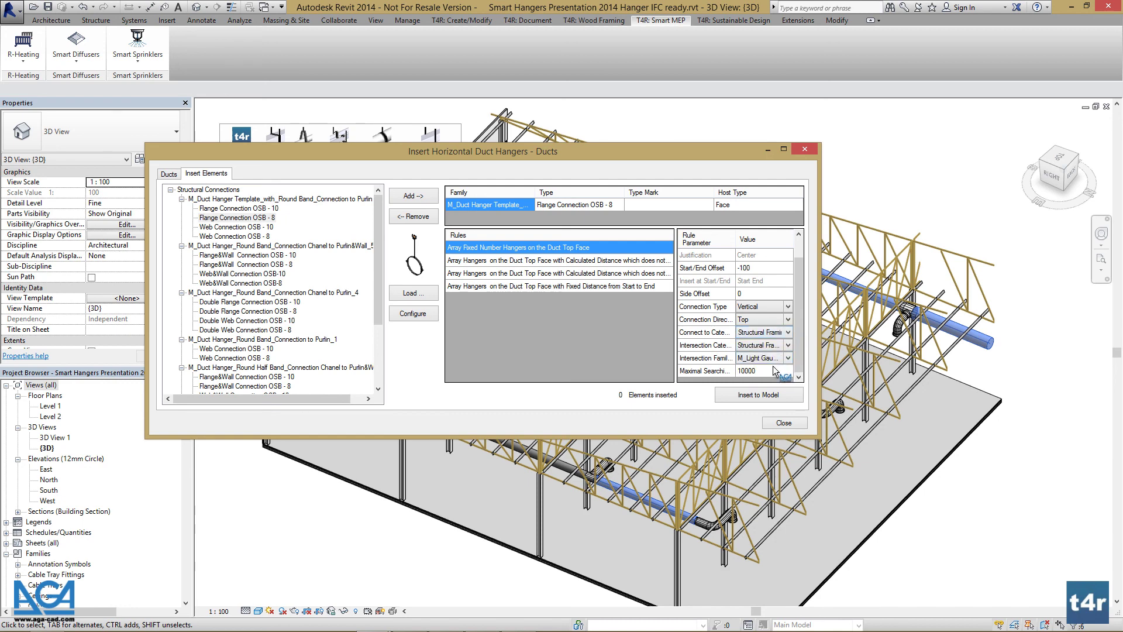
pyautogui.click(781, 359)
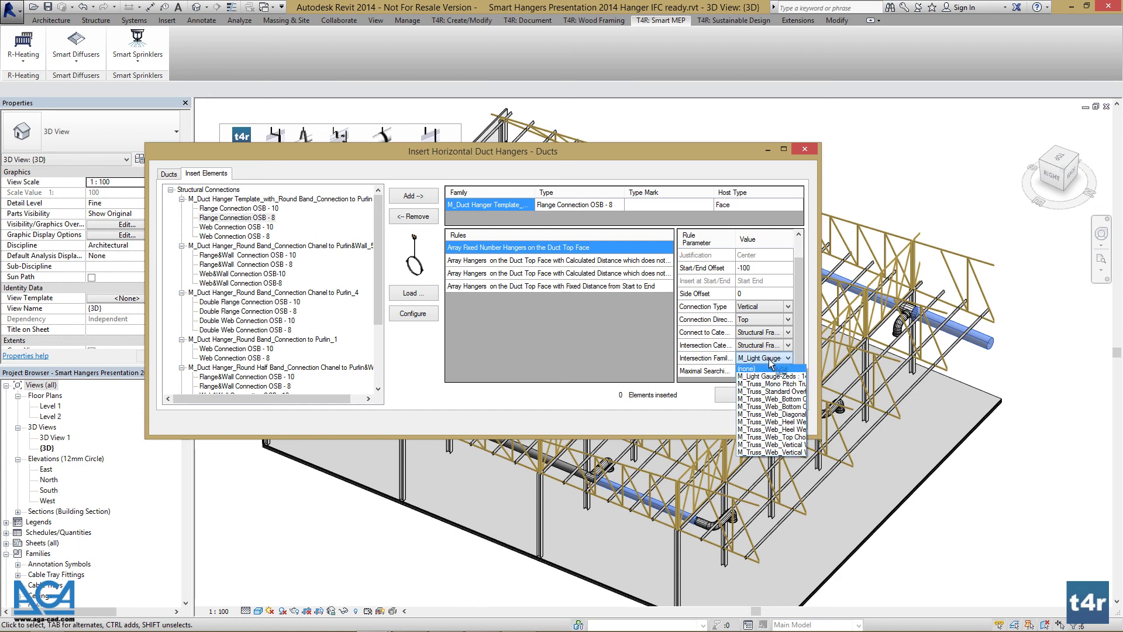
pyautogui.click(767, 361)
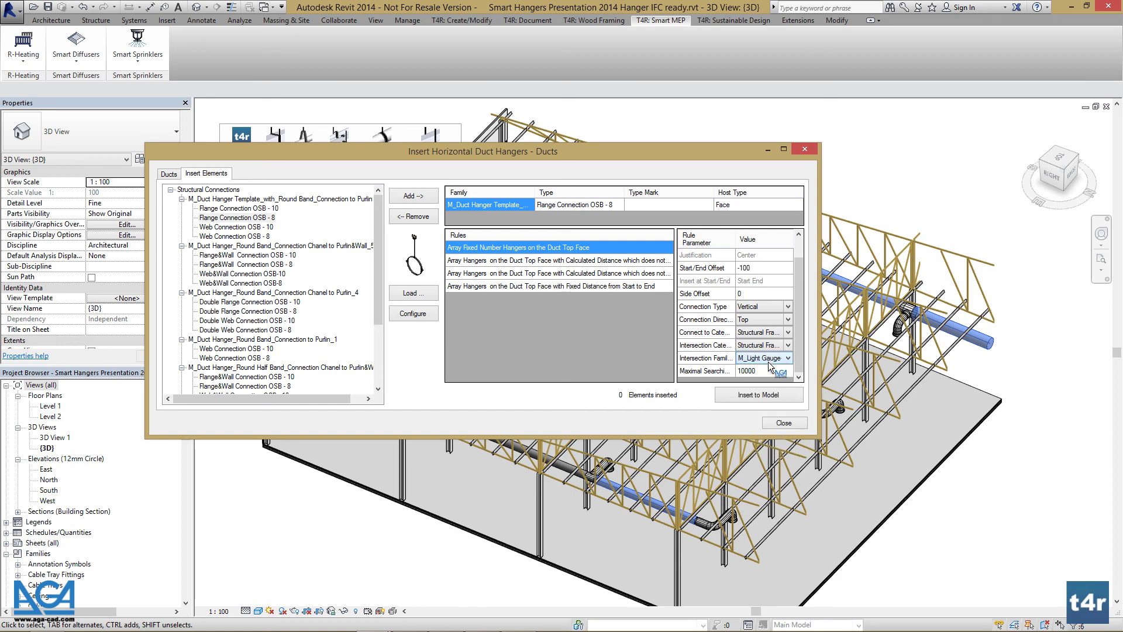
# Insert the Flange Connection OSB - 8 hangers onto the selected ducts, placing 55 elements.
pyautogui.click(758, 395)
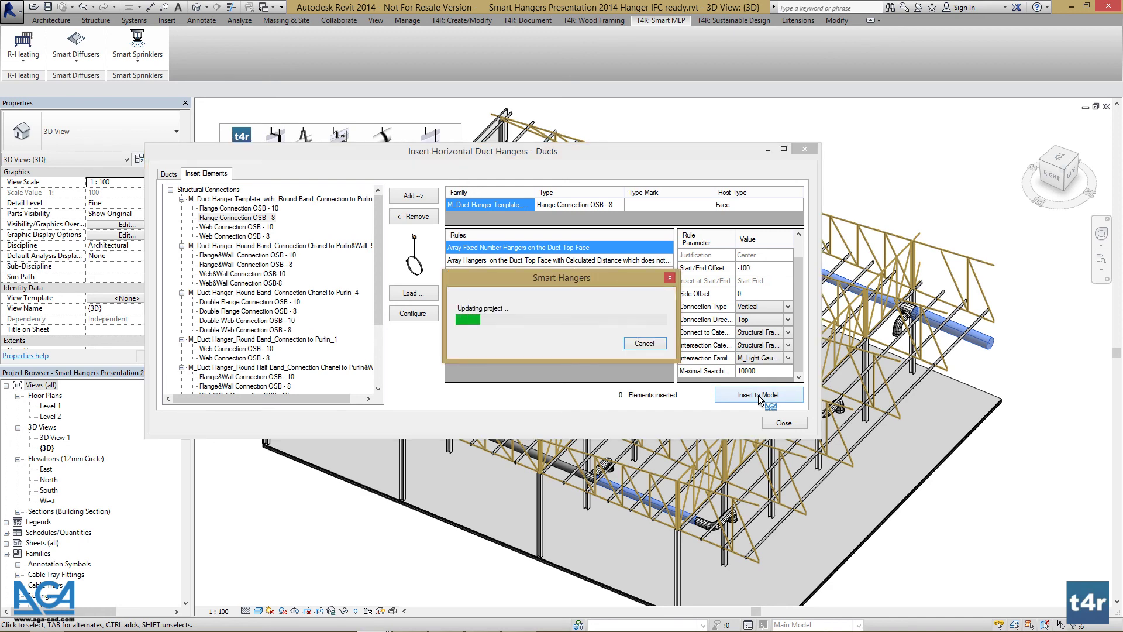